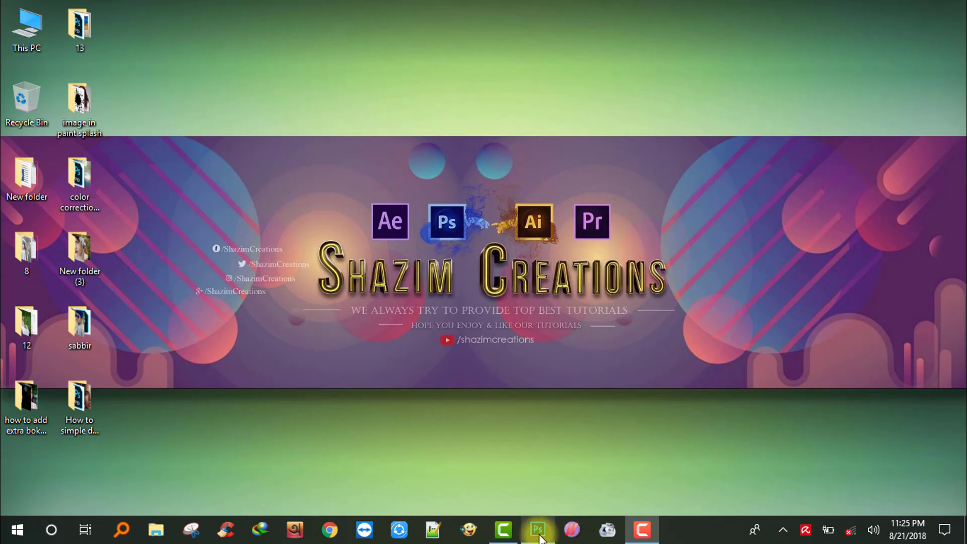
# Restore the running Photoshop window from the Windows taskbar
pyautogui.click(538, 530)
# Open cute-and-beautiful-girls-full-hd-wallpapers-17.jpg from the 'how to add extra bokeh effects' folder
pyautogui.click(36, 7)
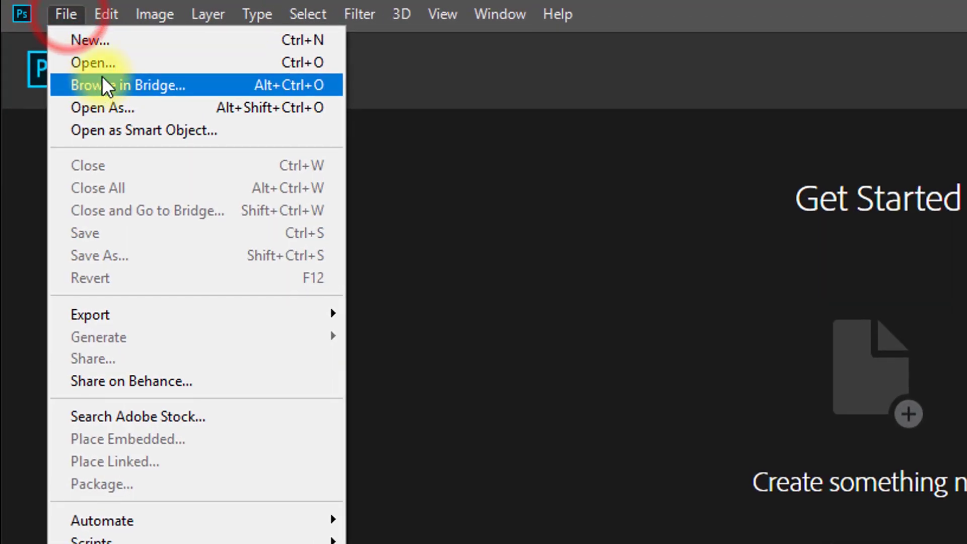
pyautogui.click(102, 64)
pyautogui.click(307, 153)
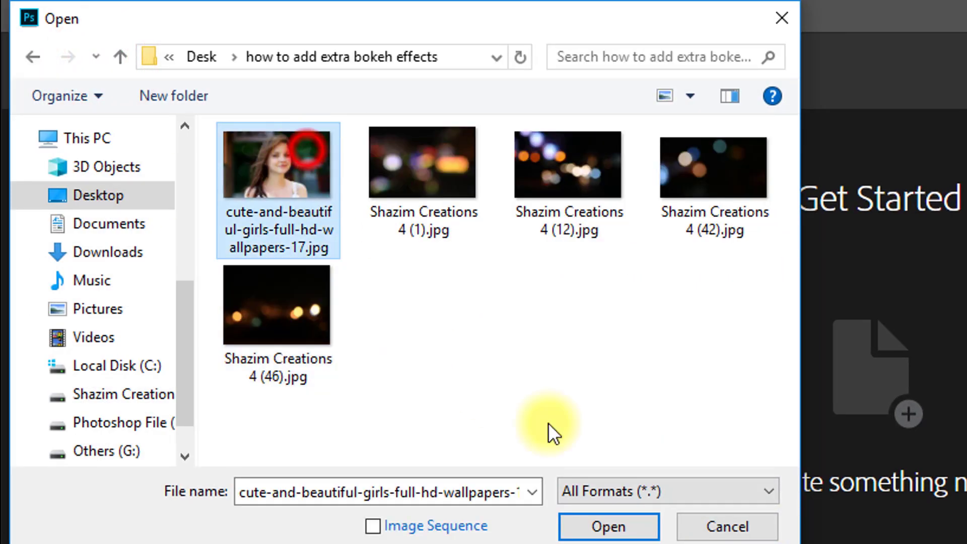
pyautogui.click(612, 521)
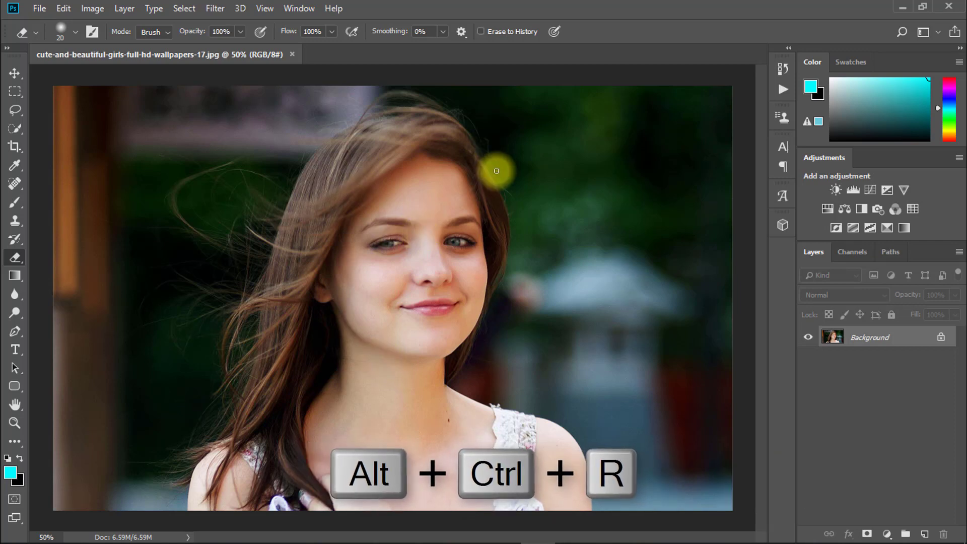
# Enter Select and Mask in Overlay view with the Quick Selection tool set to Add to Selection
pyautogui.hotkey('ctrl', 'alt', 'r')
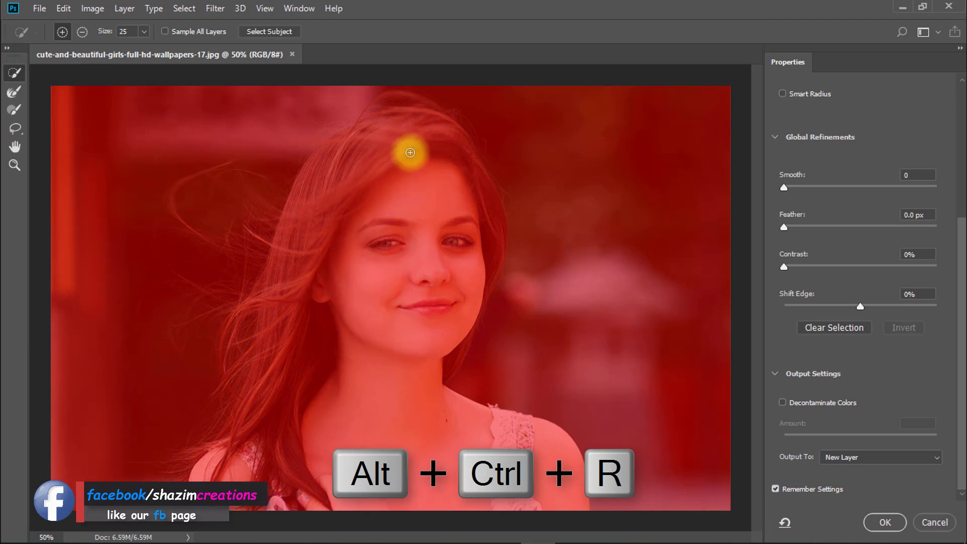
pyautogui.scroll(4, 806, 196)
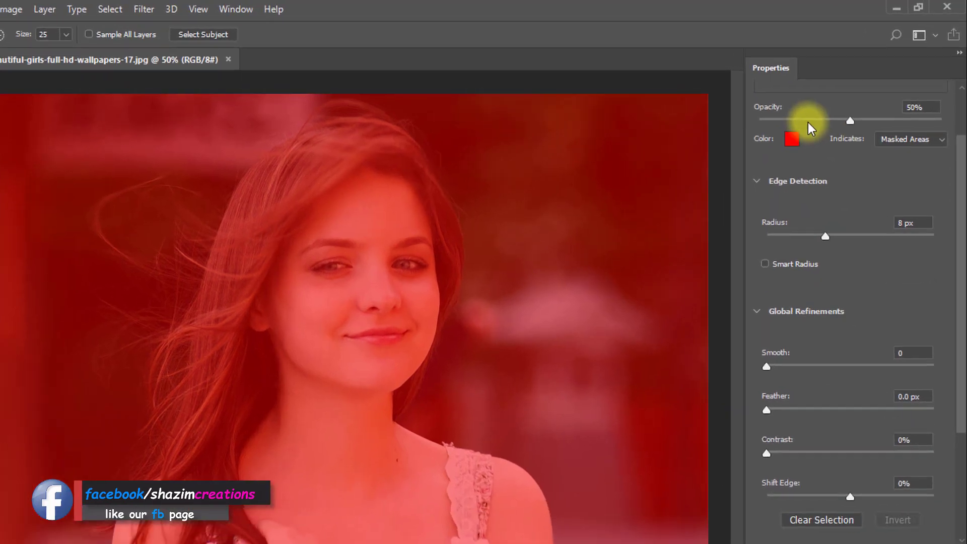
pyautogui.scroll(2, 811, 129)
pyautogui.click(812, 126)
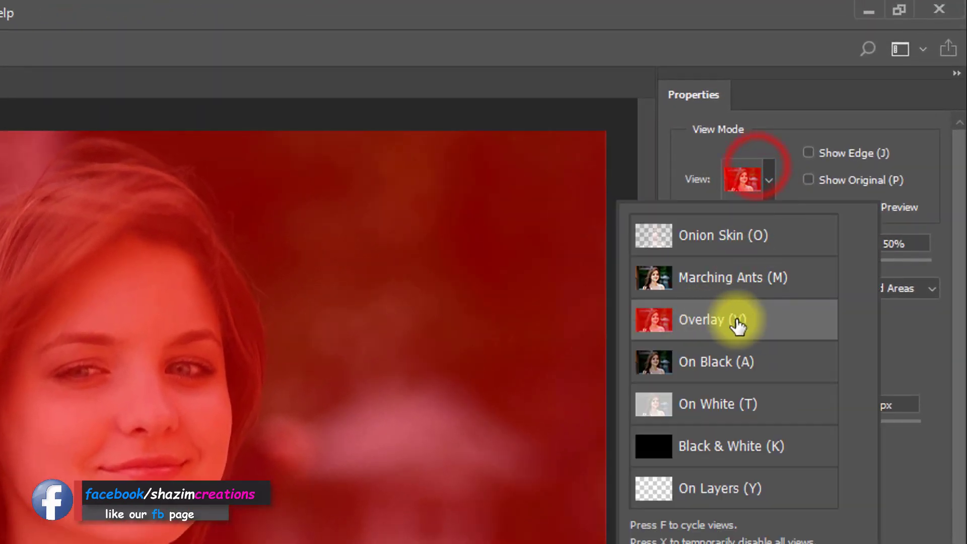
pyautogui.click(710, 321)
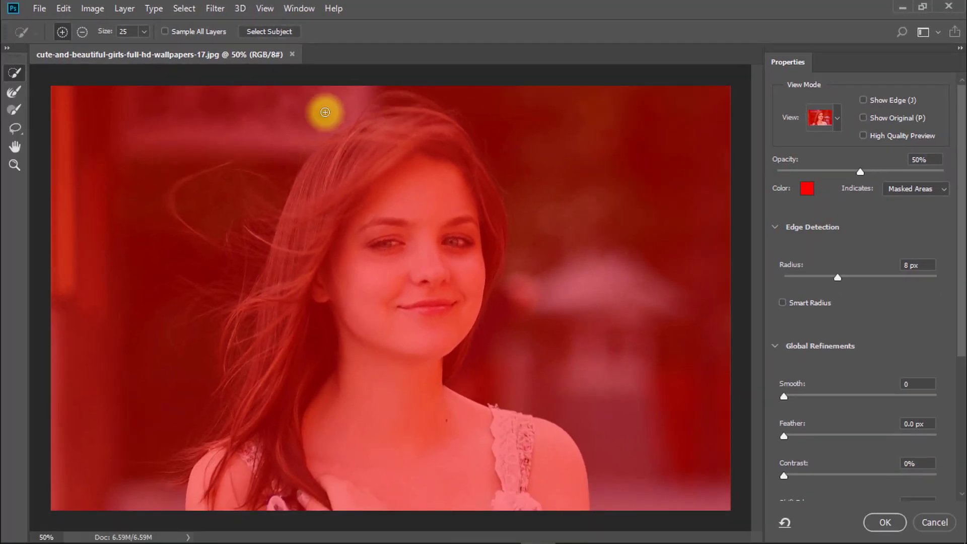
pyautogui.click(15, 73)
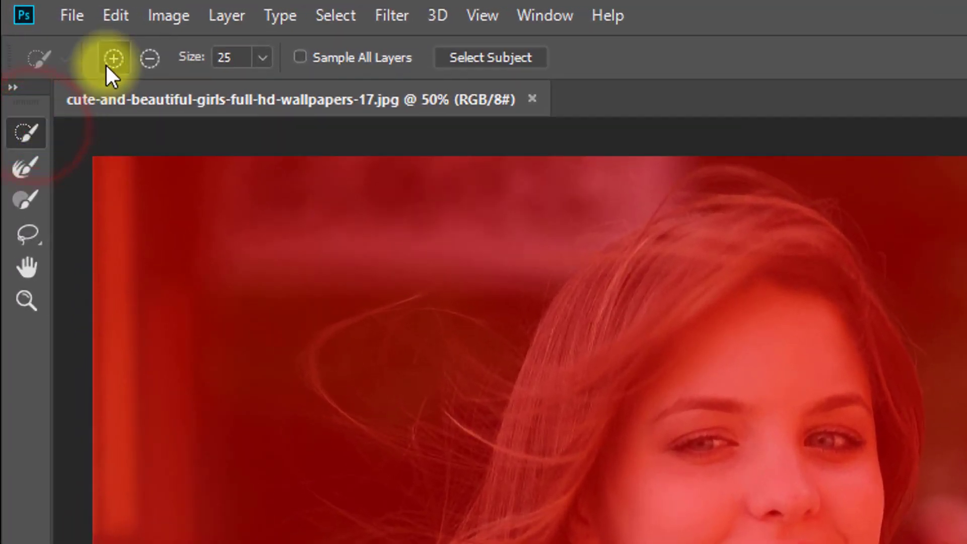
pyautogui.click(63, 31)
# Paint the girl's hair, face, neck, shoulder strap and shoulder into the selection
pyautogui.moveTo(725, 207); pyautogui.dragTo(659, 236)
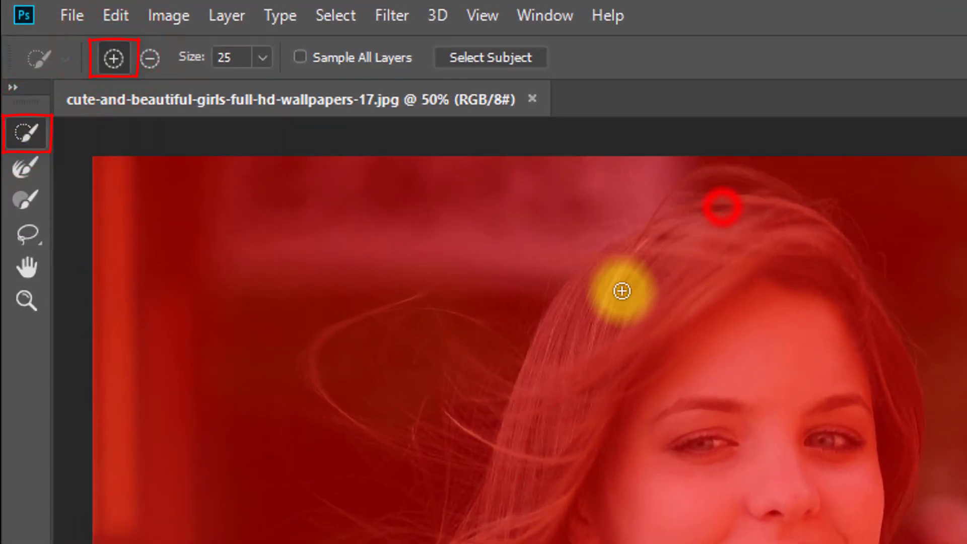
pyautogui.moveTo(605, 315)
pyautogui.mouseDown()
pyautogui.moveTo(592, 324)
pyautogui.moveTo(630, 245)
pyautogui.moveTo(561, 332)
pyautogui.mouseUp()
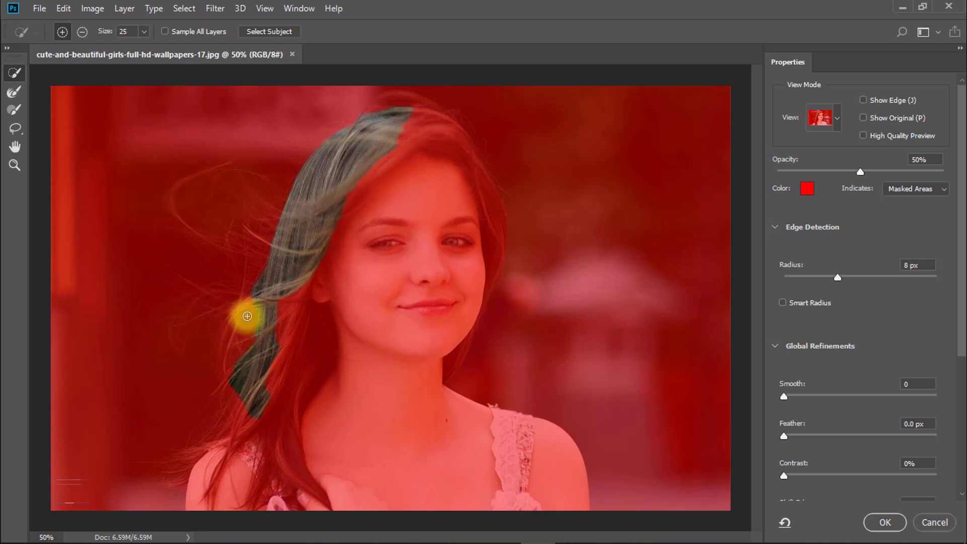
pyautogui.moveTo(247, 315)
pyautogui.mouseDown()
pyautogui.moveTo(229, 364)
pyautogui.moveTo(235, 411)
pyautogui.mouseUp()
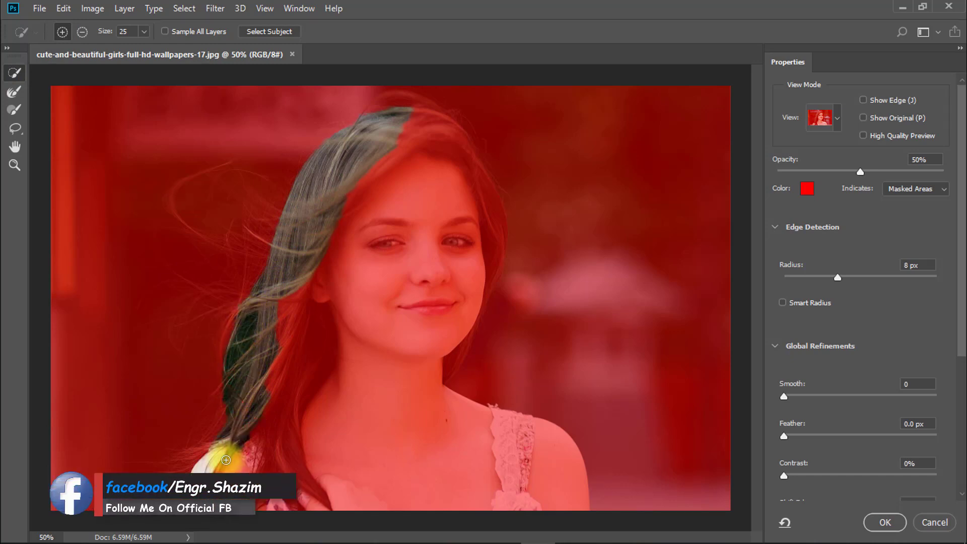
pyautogui.moveTo(226, 460); pyautogui.dragTo(225, 469)
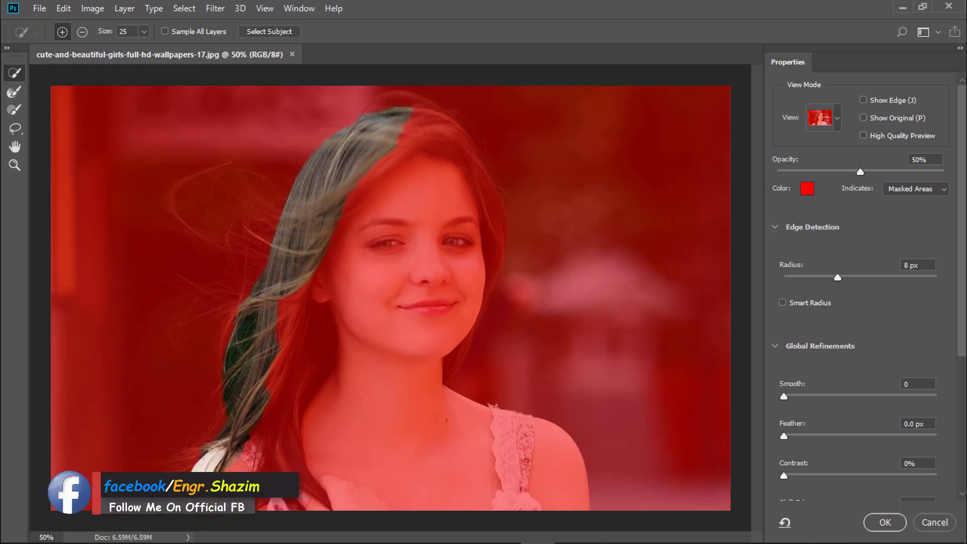
pyautogui.moveTo(293, 289); pyautogui.dragTo(283, 423)
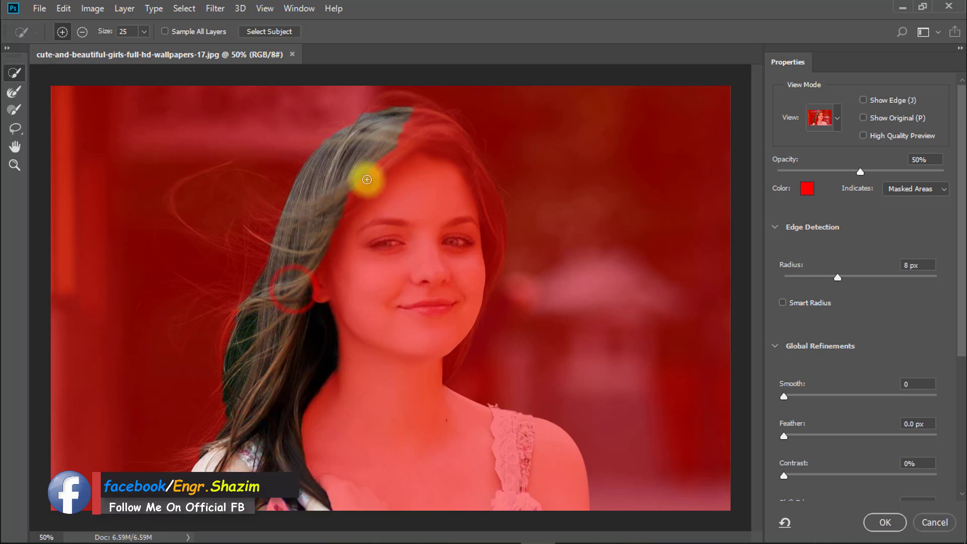
pyautogui.moveTo(366, 179)
pyautogui.mouseDown()
pyautogui.moveTo(424, 132)
pyautogui.moveTo(442, 131)
pyautogui.moveTo(432, 127)
pyautogui.moveTo(447, 146)
pyautogui.mouseUp()
pyautogui.moveTo(473, 198); pyautogui.dragTo(488, 247)
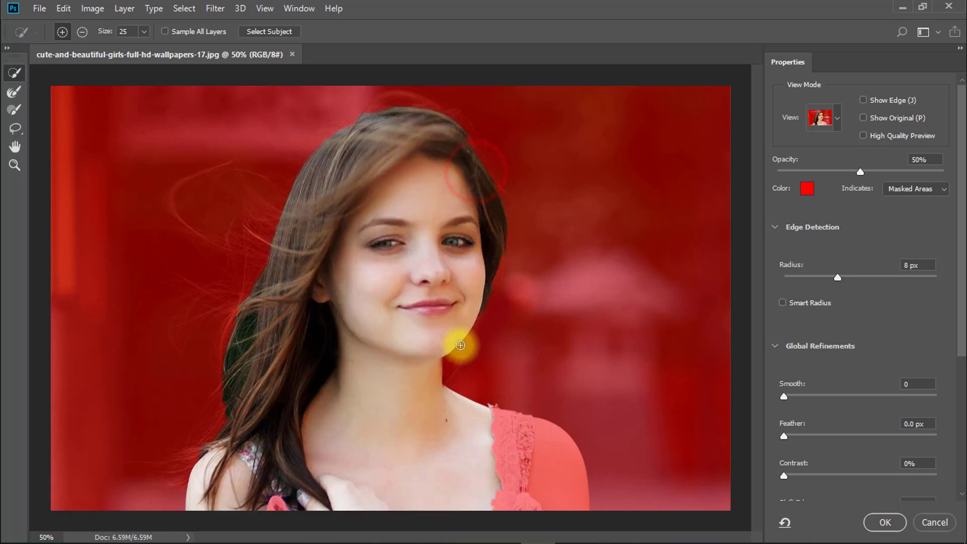
pyautogui.moveTo(486, 419); pyautogui.dragTo(517, 424)
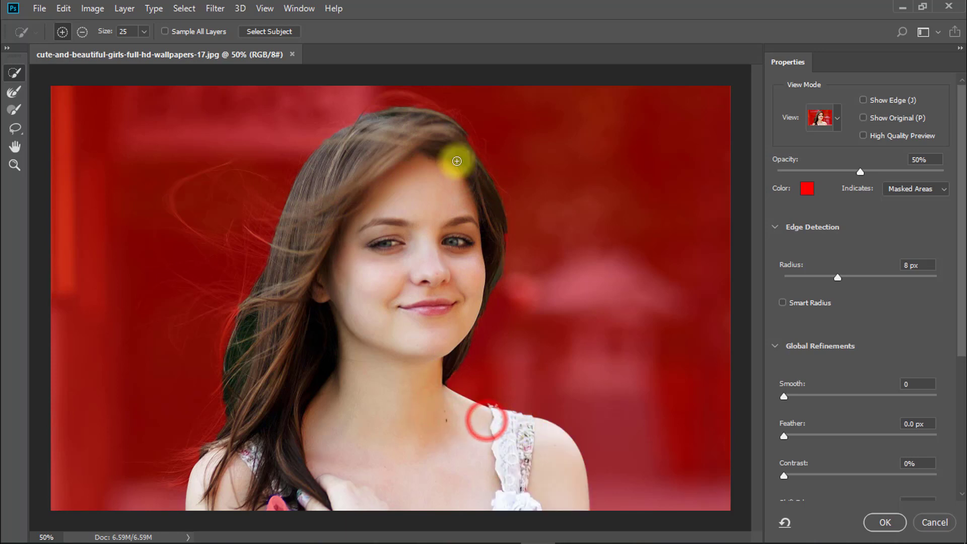
# Zoom in, add the right and left hair edges, and undo the stroke that grabbed background
pyautogui.hotkey('ctrl', '+')
pyautogui.moveTo(410, 108)
pyautogui.mouseDown()
pyautogui.moveTo(432, 187)
pyautogui.moveTo(488, 237)
pyautogui.moveTo(492, 328)
pyautogui.mouseUp()
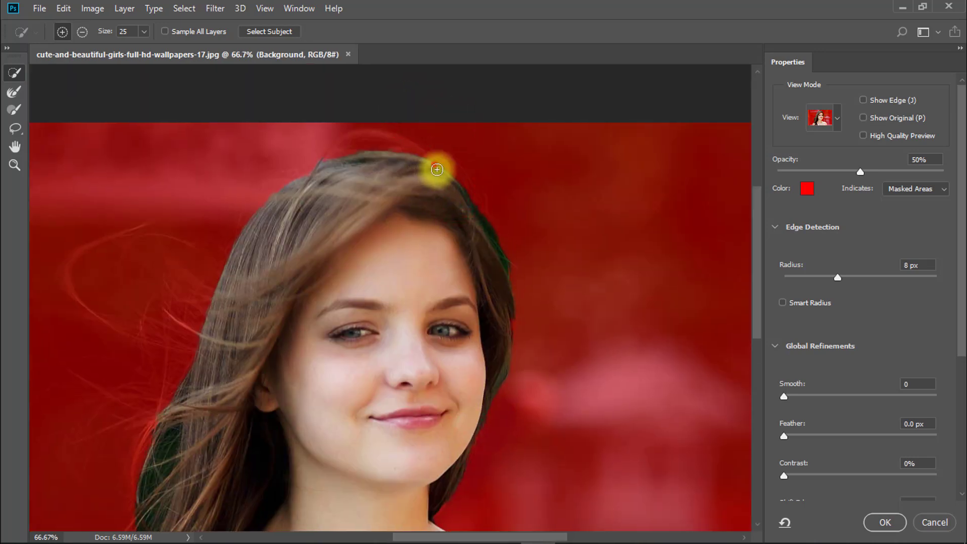
pyautogui.moveTo(360, 157); pyautogui.dragTo(419, 200)
pyautogui.moveTo(306, 299)
pyautogui.mouseDown()
pyautogui.moveTo(241, 365)
pyautogui.moveTo(234, 430)
pyautogui.mouseUp()
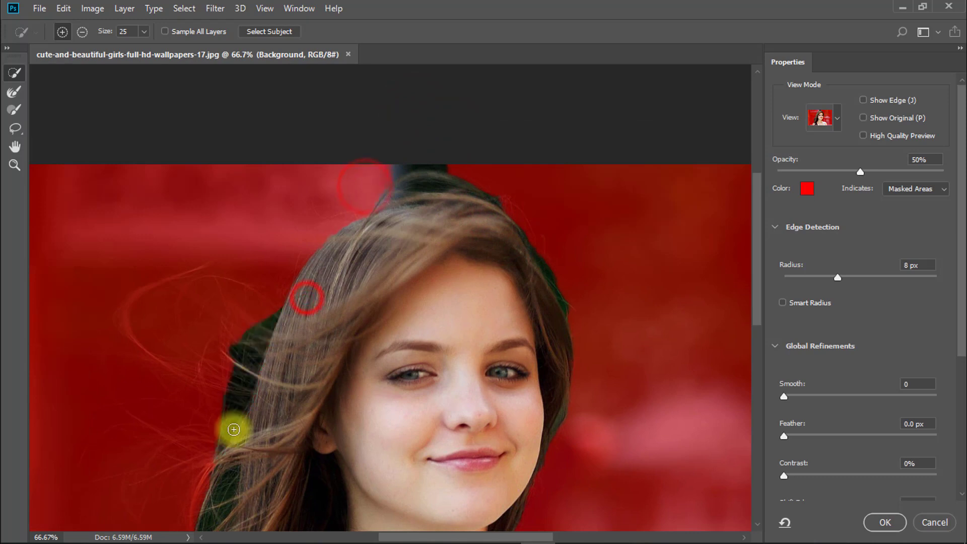
pyautogui.hotkey('ctrl', 'z')
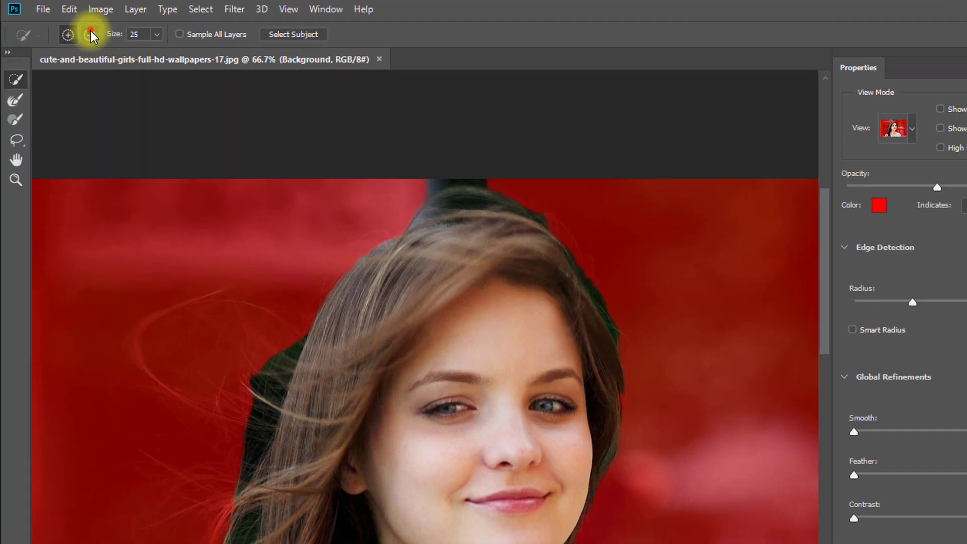
# Switch to Subtract mode and refine the top hair edge with the Refine Edge Brush
pyautogui.click(82, 31)
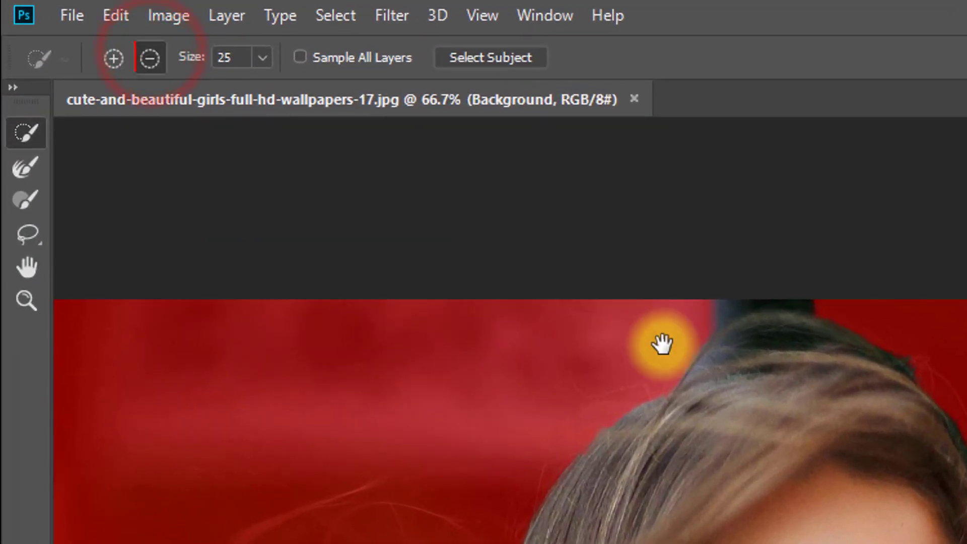
pyautogui.moveTo(662, 344); pyautogui.dragTo(678, 386)
pyautogui.click(801, 337)
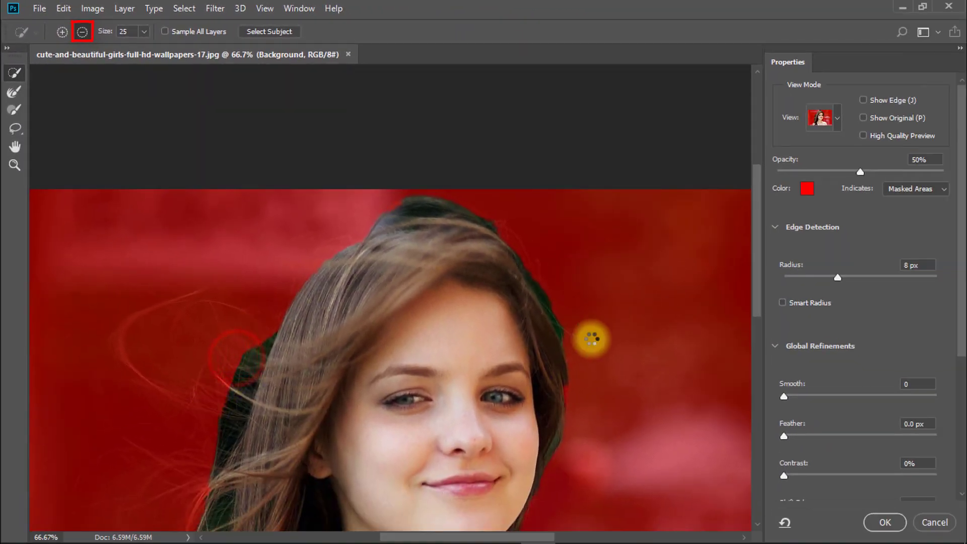
pyautogui.click(552, 307)
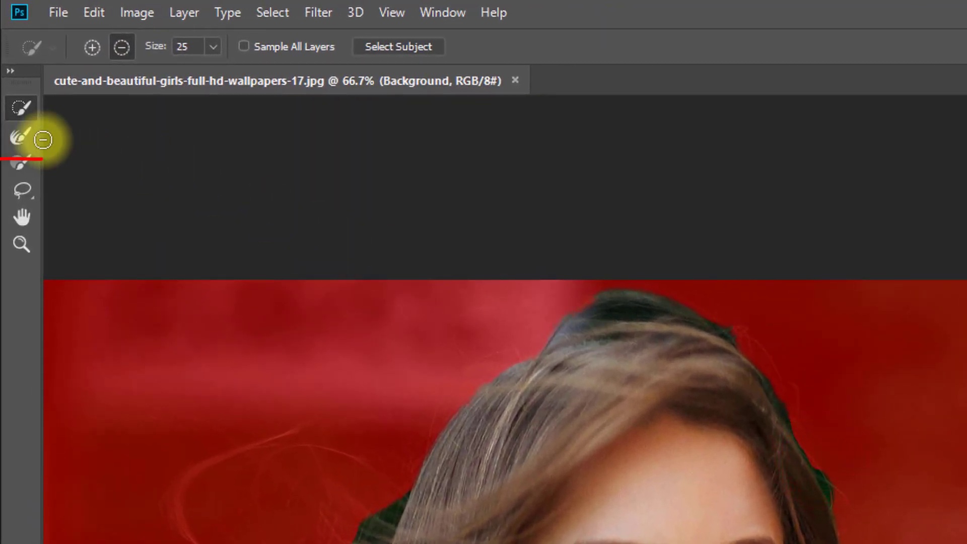
pyautogui.click(39, 134)
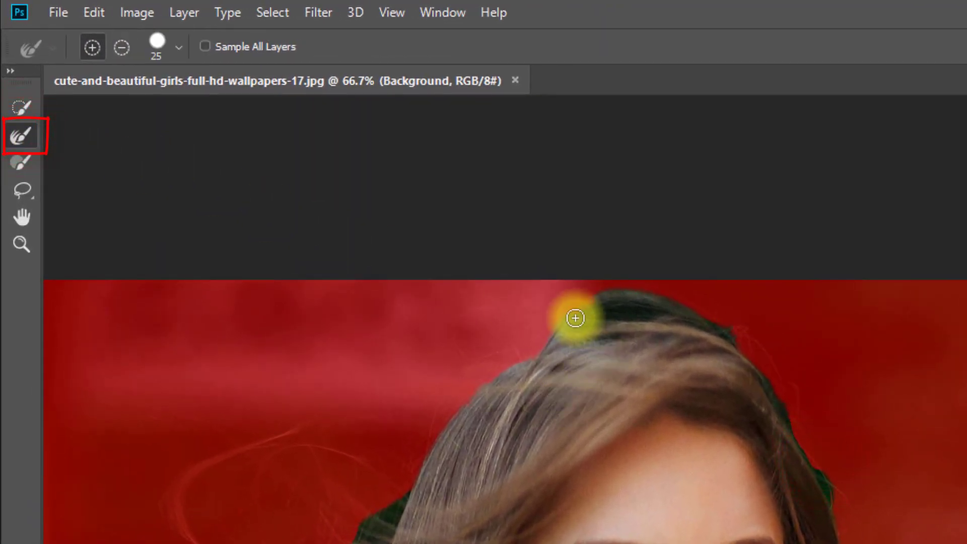
pyautogui.moveTo(557, 316)
pyautogui.mouseDown()
pyautogui.moveTo(620, 298)
pyautogui.moveTo(590, 297)
pyautogui.moveTo(515, 339)
pyautogui.moveTo(583, 293)
pyautogui.moveTo(638, 287)
pyautogui.moveTo(677, 302)
pyautogui.moveTo(633, 302)
pyautogui.moveTo(687, 316)
pyautogui.moveTo(664, 299)
pyautogui.moveTo(720, 336)
pyautogui.moveTo(636, 292)
pyautogui.moveTo(540, 313)
pyautogui.moveTo(606, 289)
pyautogui.moveTo(564, 323)
pyautogui.moveTo(612, 283)
pyautogui.moveTo(419, 433)
pyautogui.moveTo(477, 386)
pyautogui.moveTo(454, 418)
pyautogui.mouseUp()
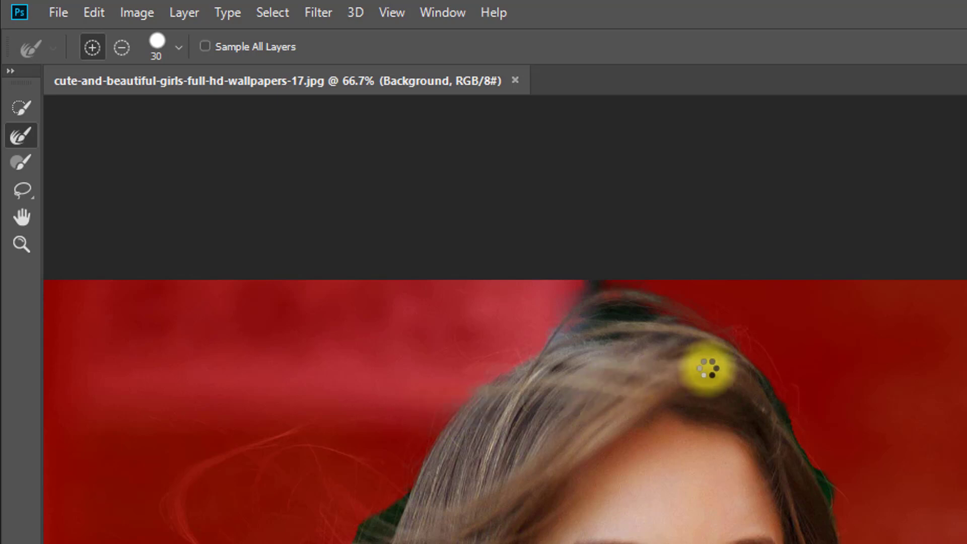
# Refine the loose flyaway strands on both sides of the hair, zoomed to 70.5%
pyautogui.moveTo(770, 356)
pyautogui.mouseDown()
pyautogui.moveTo(598, 328)
pyautogui.moveTo(607, 391)
pyautogui.mouseUp()
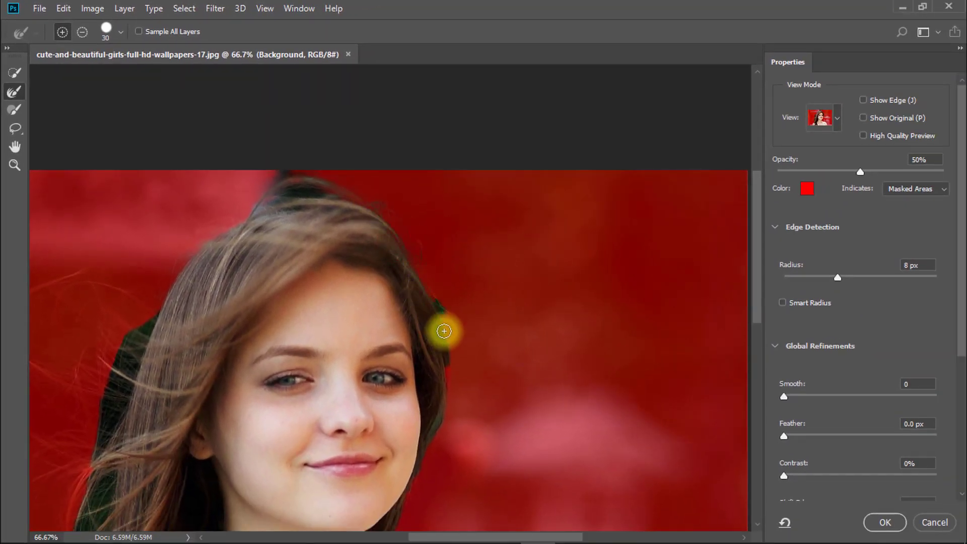
pyautogui.moveTo(443, 370); pyautogui.dragTo(479, 220)
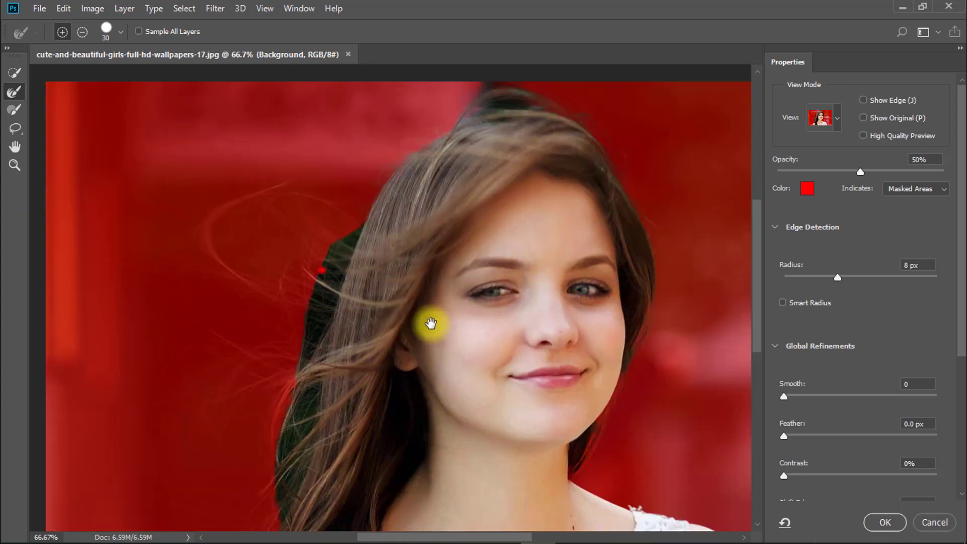
pyautogui.click(322, 272)
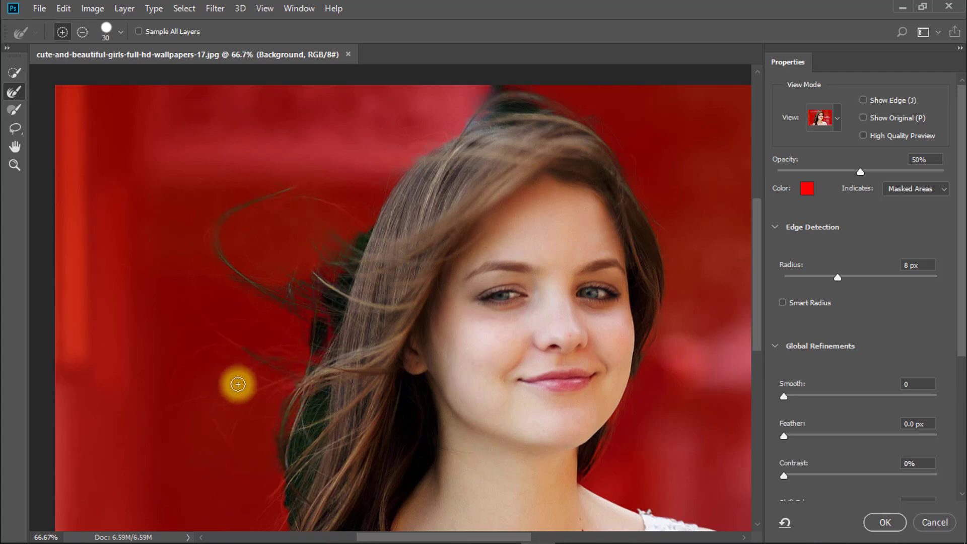
pyautogui.click(328, 395)
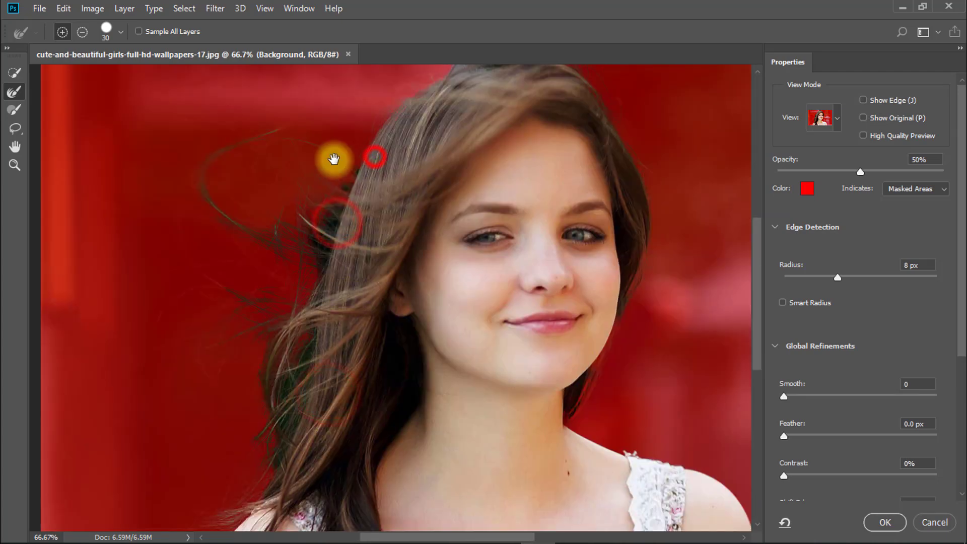
pyautogui.keyDown('alt'); pyautogui.click(383, 156); pyautogui.keyUp('alt')
pyautogui.click(383, 156)
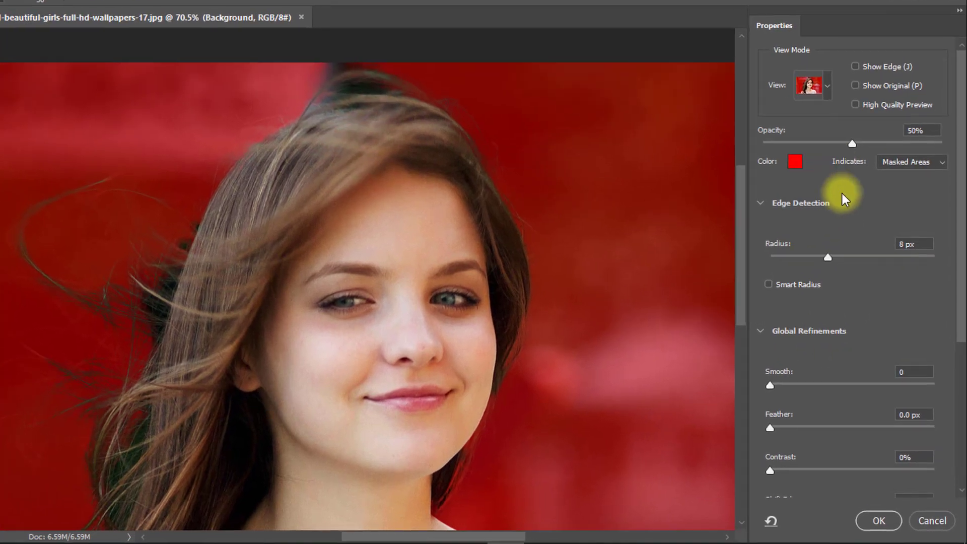
pyautogui.scroll(-8, 902, 474)
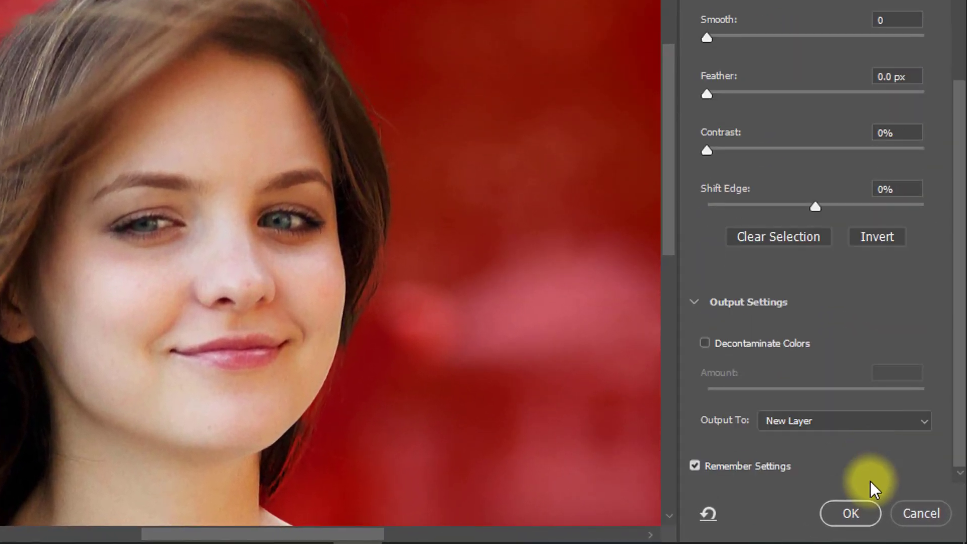
# Output the Select and Mask result as a New Layer with Layer Mask and apply it
pyautogui.click(811, 424)
pyautogui.click(824, 483)
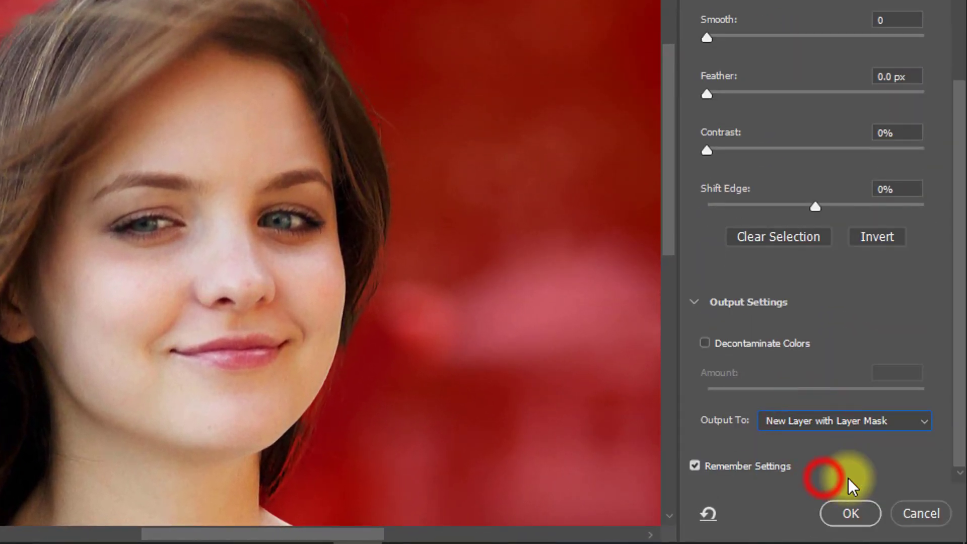
pyautogui.click(848, 510)
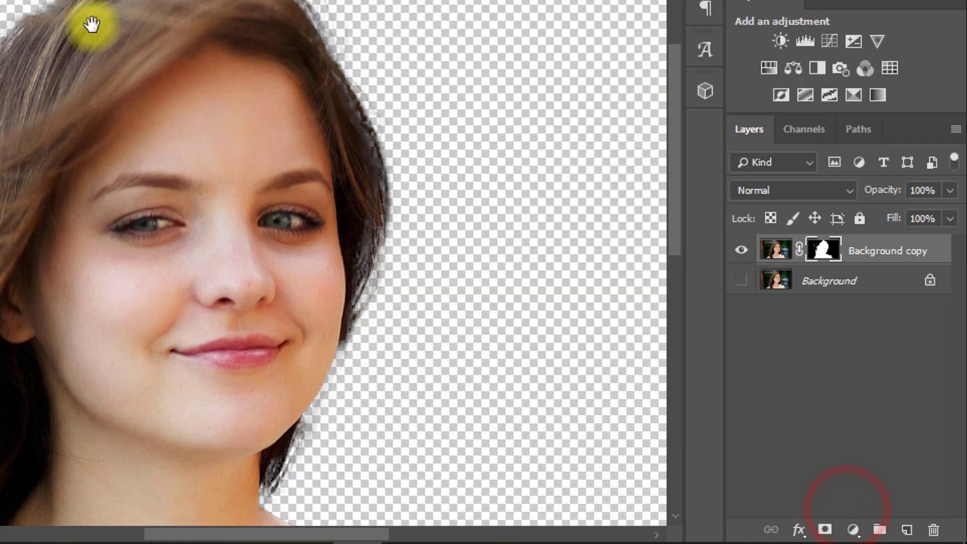
# Make the original Background layer visible again, zoom out, and select it
pyautogui.click(740, 282)
pyautogui.keyDown('alt'); pyautogui.click(362, 158); pyautogui.keyUp('alt')
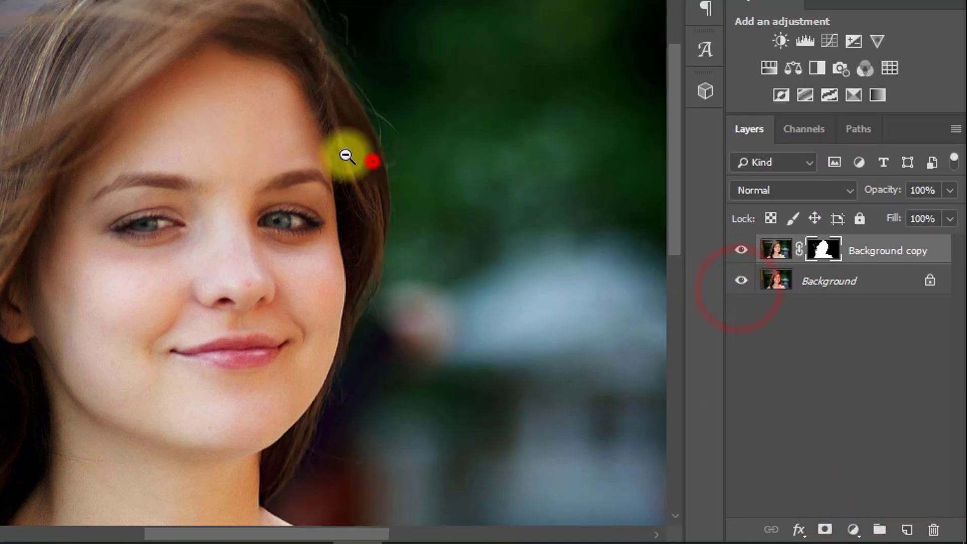
pyautogui.click(830, 285)
pyautogui.hotkey('ctrl', 'j')
pyautogui.click(830, 286)
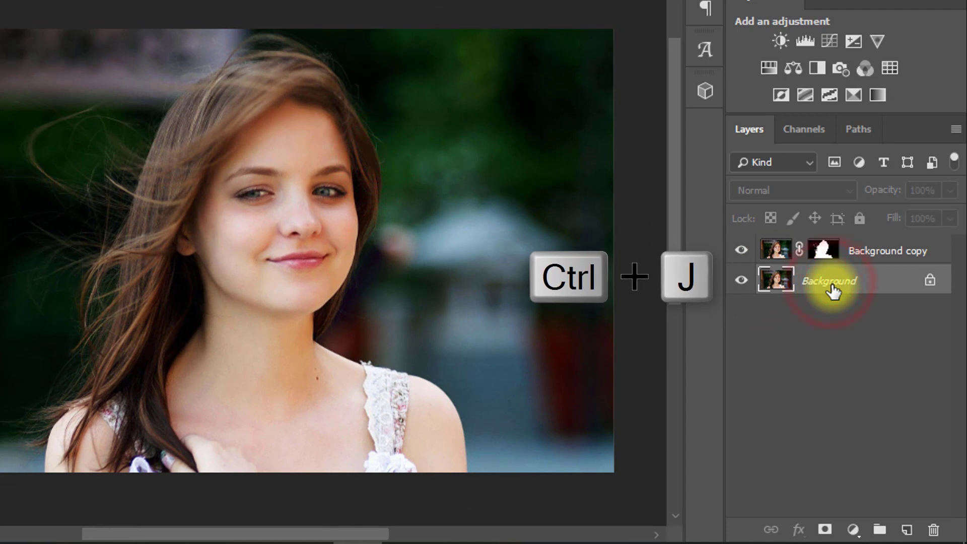
# Duplicate Background as 'add bokeh', then hide the masked cutout and the original Background
pyautogui.hotkey('ctrl', 'j')
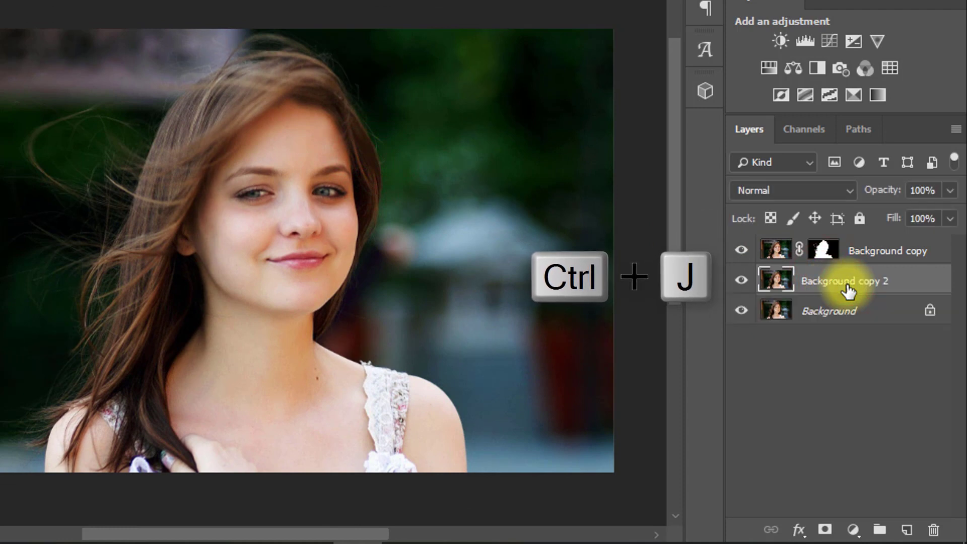
pyautogui.doubleClick(815, 284)
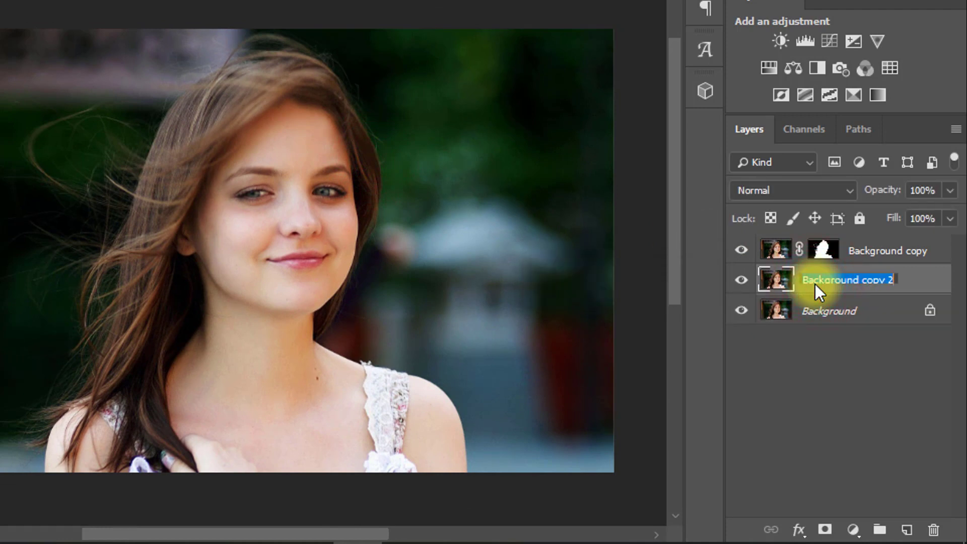
pyautogui.write('ad')
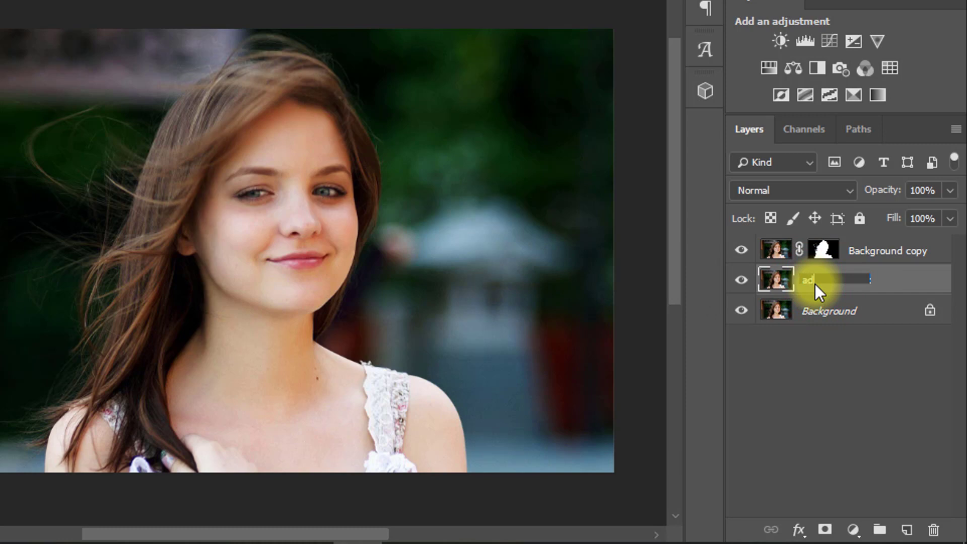
pyautogui.write('d bokeh')
pyautogui.press('Return')
pyautogui.click(738, 251)
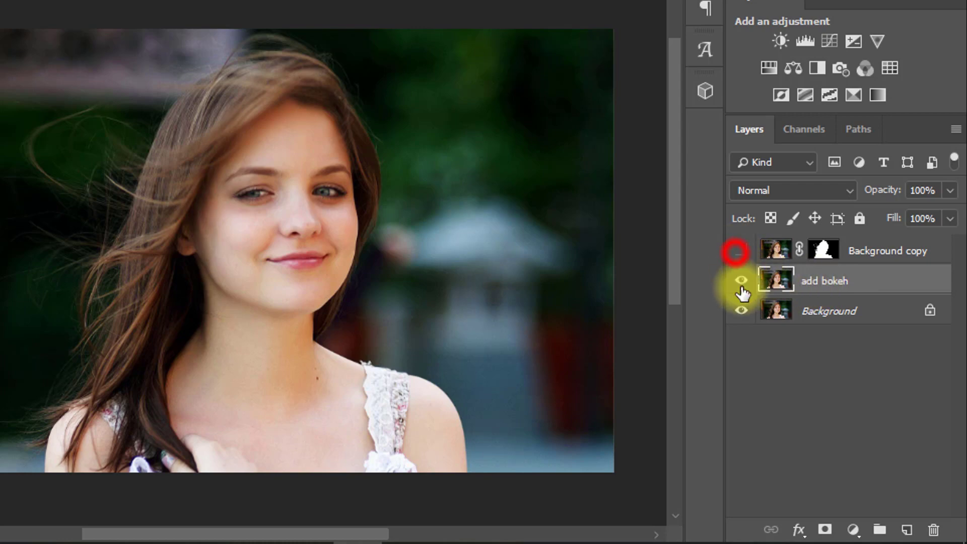
pyautogui.click(741, 311)
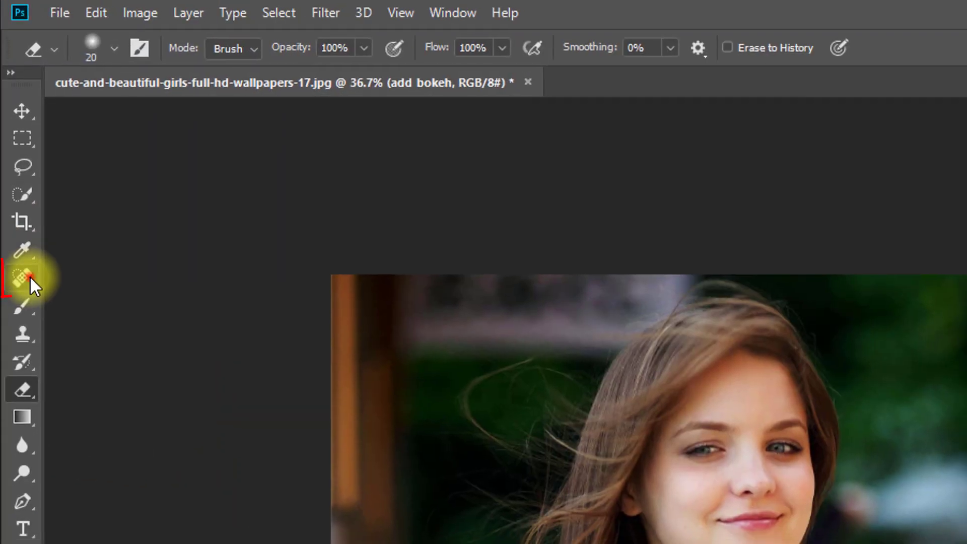
# Spot-heal the girl out of 'add bokeh', touching up at brush size 175, then re-show the cutout
pyautogui.click(9, 201)
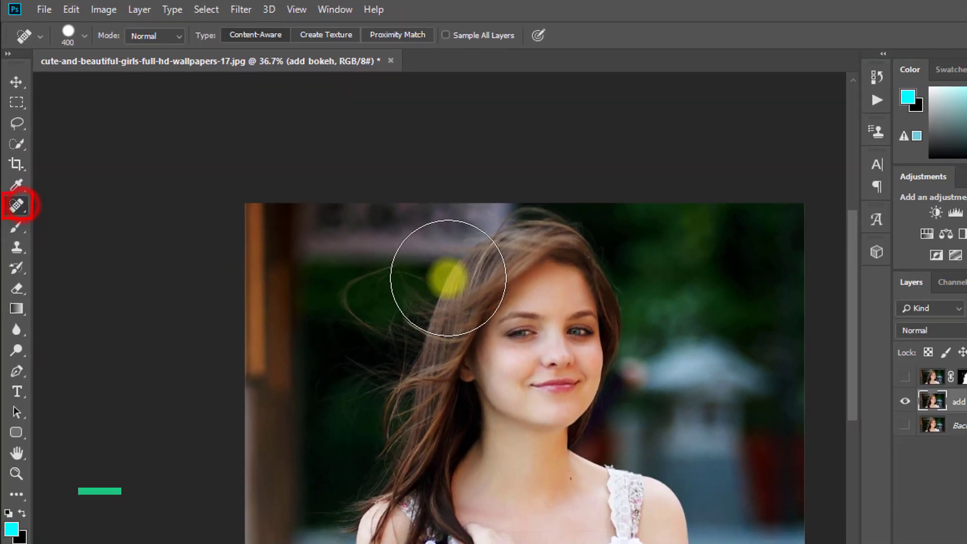
pyautogui.moveTo(534, 259)
pyautogui.mouseDown()
pyautogui.moveTo(483, 350)
pyautogui.moveTo(476, 282)
pyautogui.moveTo(570, 382)
pyautogui.moveTo(624, 503)
pyautogui.mouseUp()
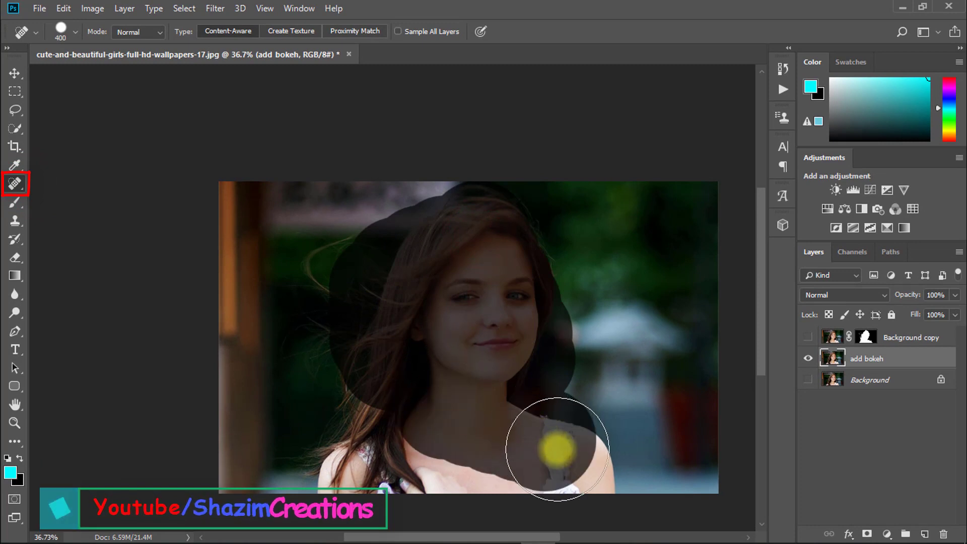
pyautogui.moveTo(557, 449)
pyautogui.mouseDown()
pyautogui.moveTo(395, 483)
pyautogui.moveTo(354, 474)
pyautogui.moveTo(381, 415)
pyautogui.moveTo(379, 366)
pyautogui.moveTo(357, 307)
pyautogui.moveTo(386, 270)
pyautogui.moveTo(435, 264)
pyautogui.moveTo(452, 309)
pyautogui.moveTo(495, 333)
pyautogui.moveTo(519, 312)
pyautogui.mouseUp()
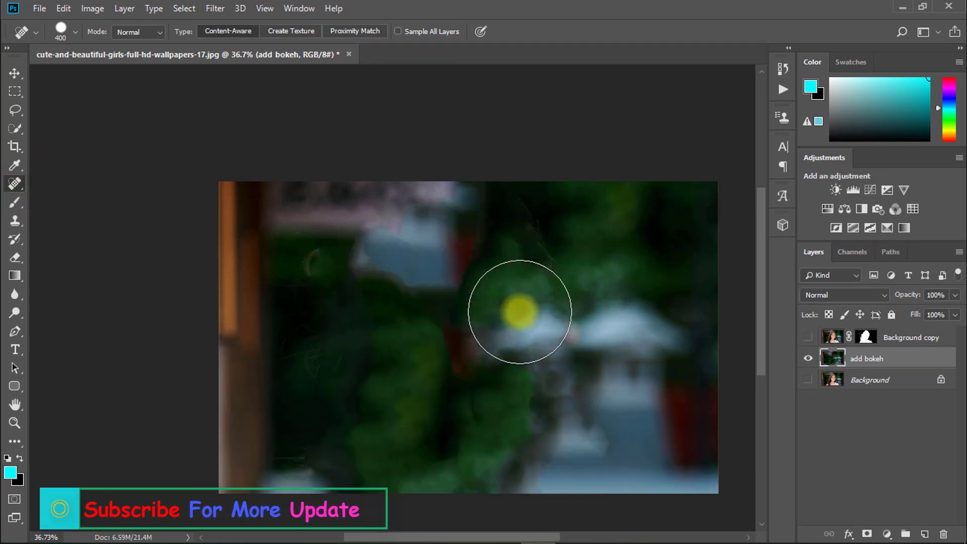
pyautogui.press('[')
pyautogui.press('[')
pyautogui.press('[')
pyautogui.click(327, 264)
pyautogui.click(459, 346)
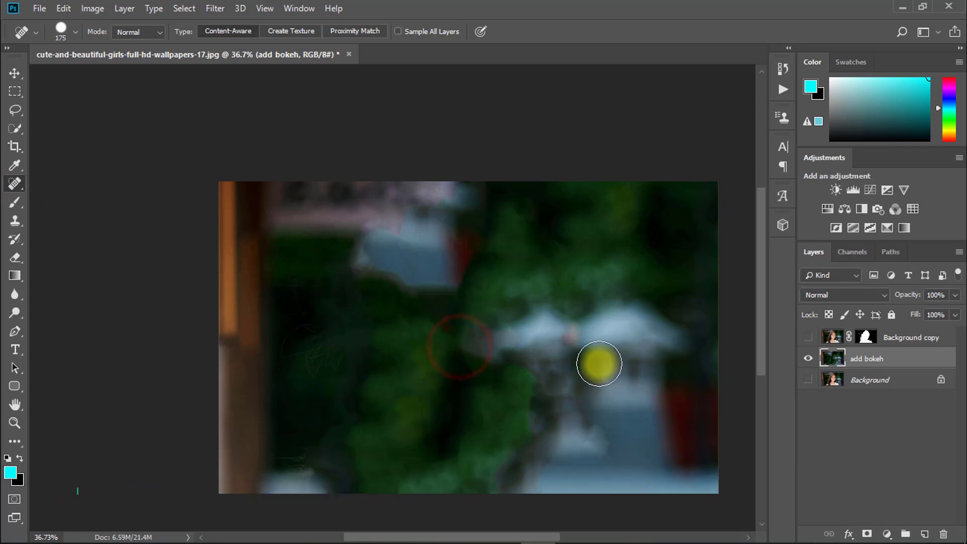
pyautogui.click(809, 337)
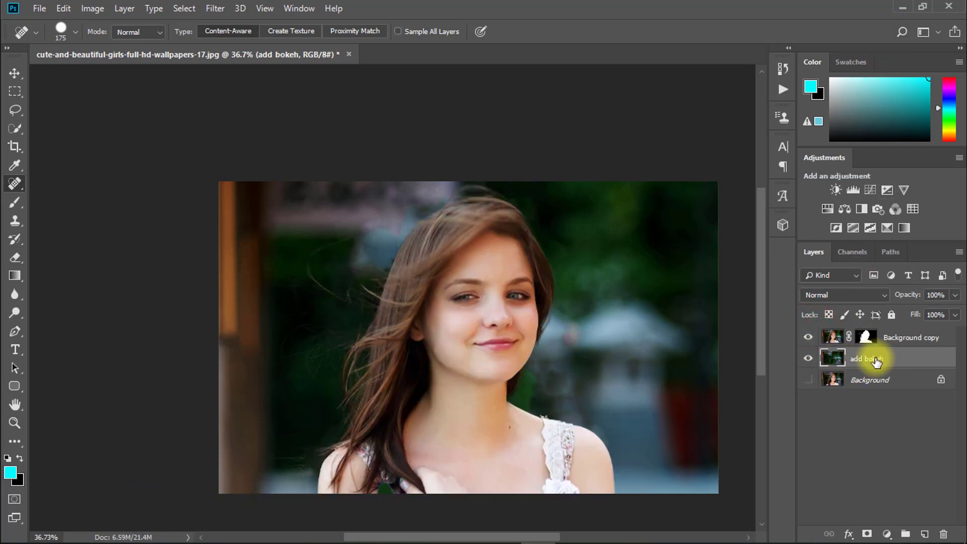
pyautogui.click(903, 7)
# Drag the Shazim Creations 4 (1) bokeh image into Photoshop, moving it right and enlarging it
pyautogui.doubleClick(28, 394)
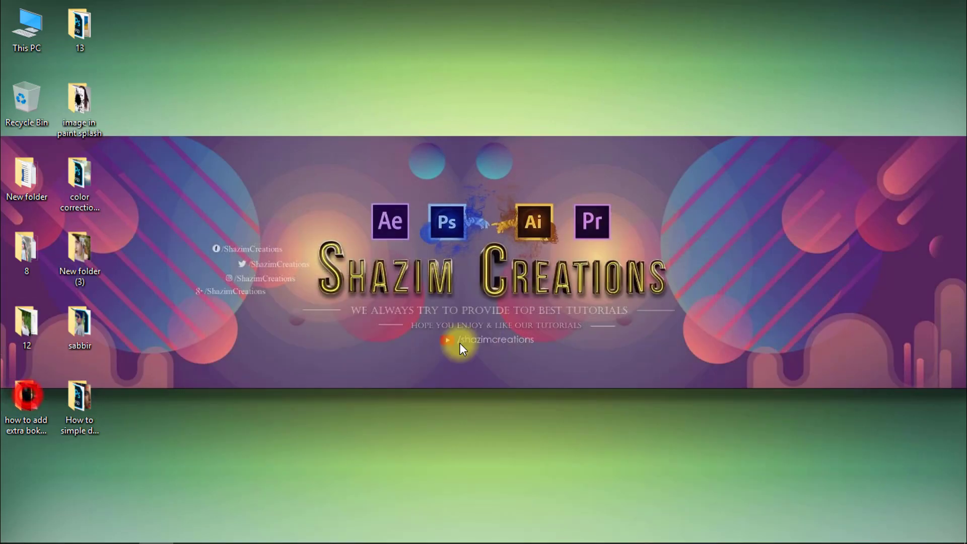
pyautogui.click(369, 207)
pyautogui.moveTo(642, 536); pyautogui.dragTo(591, 312)
pyautogui.moveTo(513, 325); pyautogui.dragTo(604, 352)
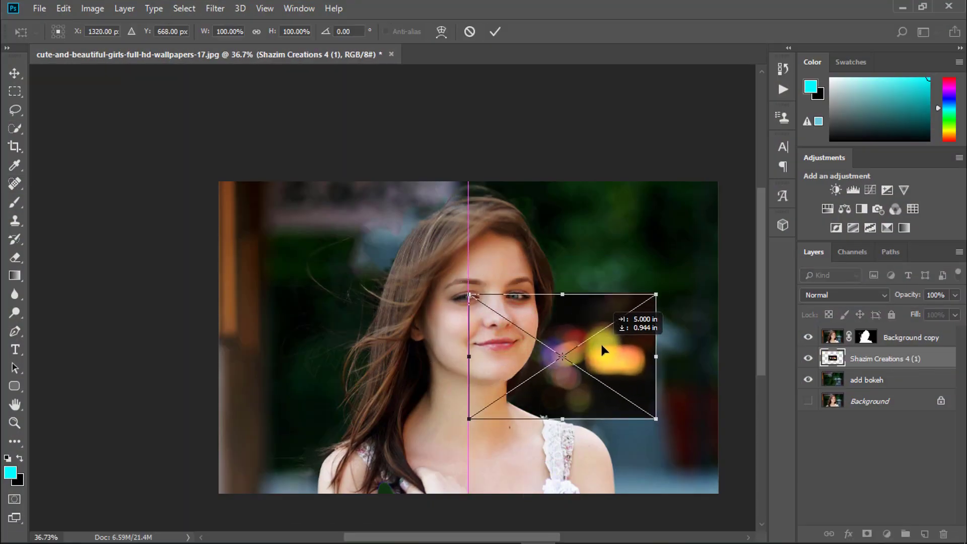
pyautogui.moveTo(654, 298); pyautogui.dragTo(703, 284)
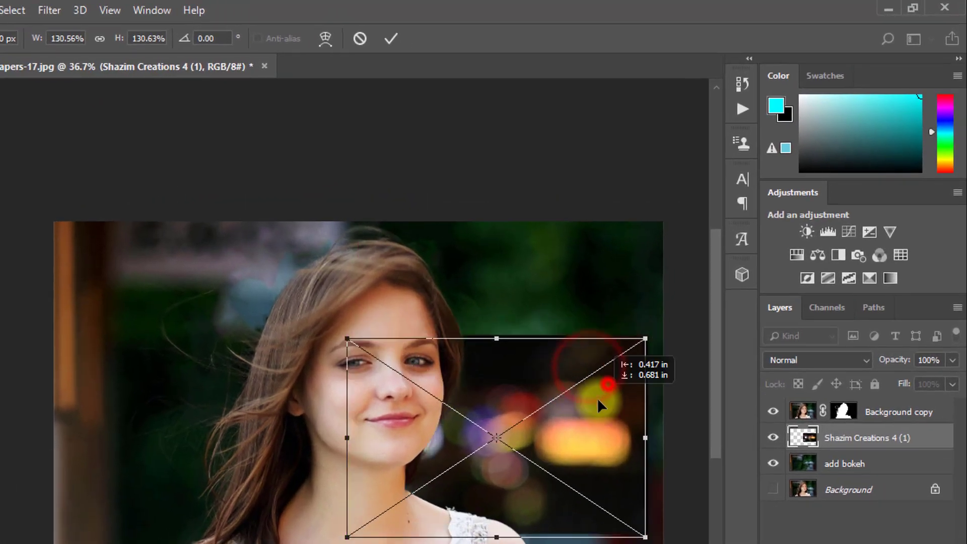
# Set the bokeh layer to Screen blend, shift it up and right, and commit the placement
pyautogui.click(836, 298)
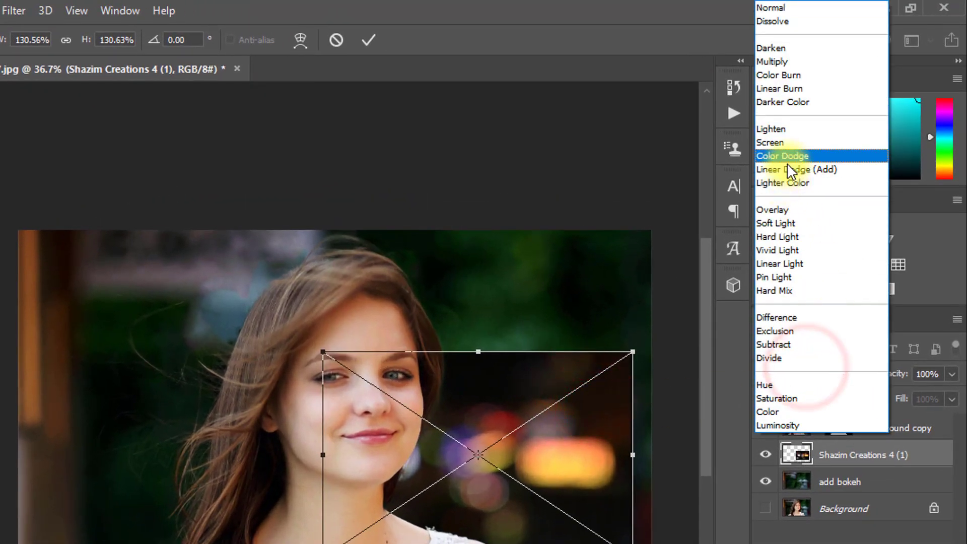
pyautogui.click(784, 141)
pyautogui.moveTo(620, 429); pyautogui.dragTo(598, 344)
pyautogui.moveTo(597, 196); pyautogui.dragTo(641, 151)
pyautogui.press('Return')
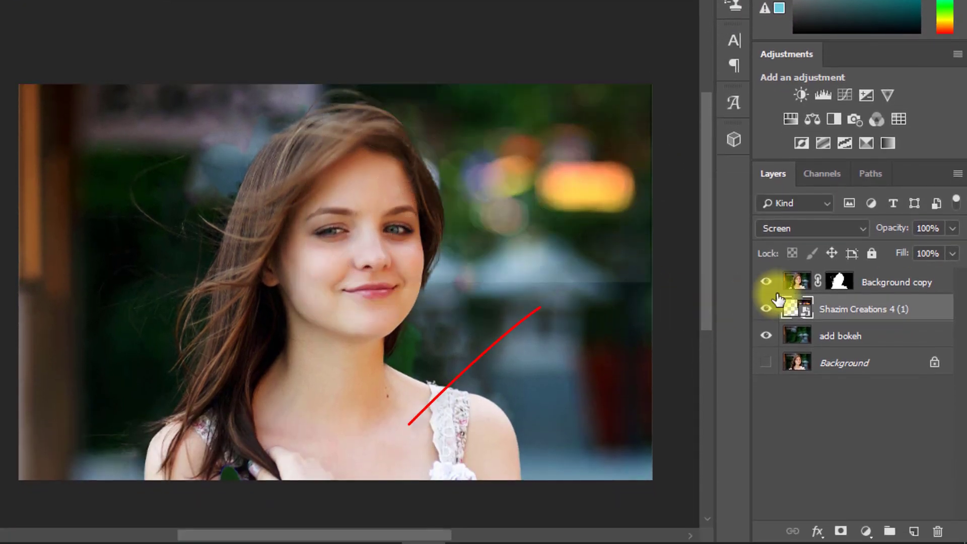
# Add a layer mask to the bokeh layer and paint black on it with the Brush Tool
pyautogui.click(841, 532)
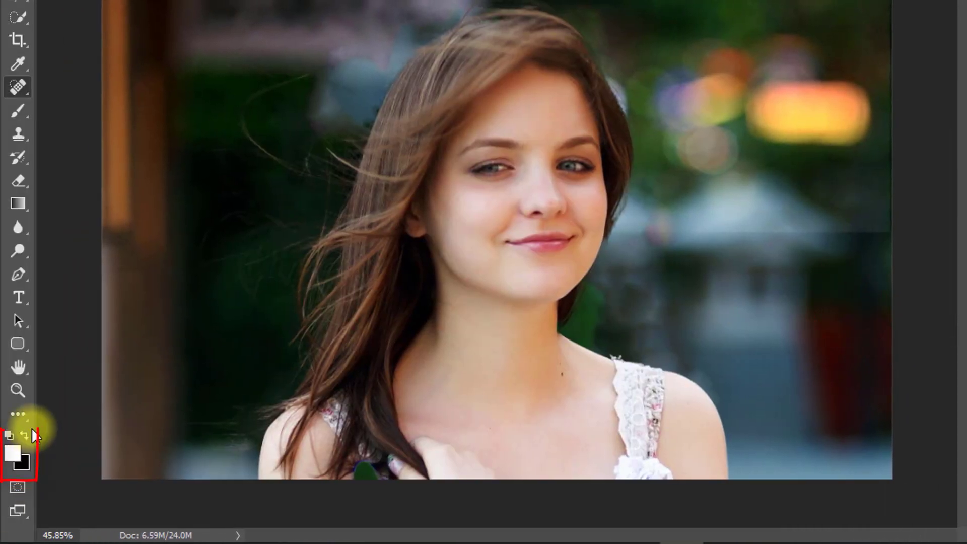
pyautogui.click(26, 434)
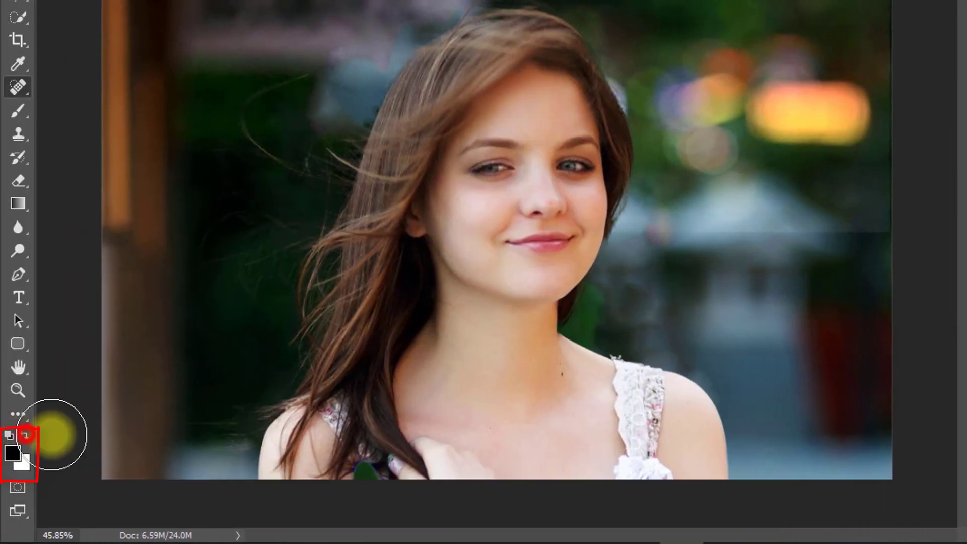
pyautogui.rightClick(18, 112)
pyautogui.click(75, 108)
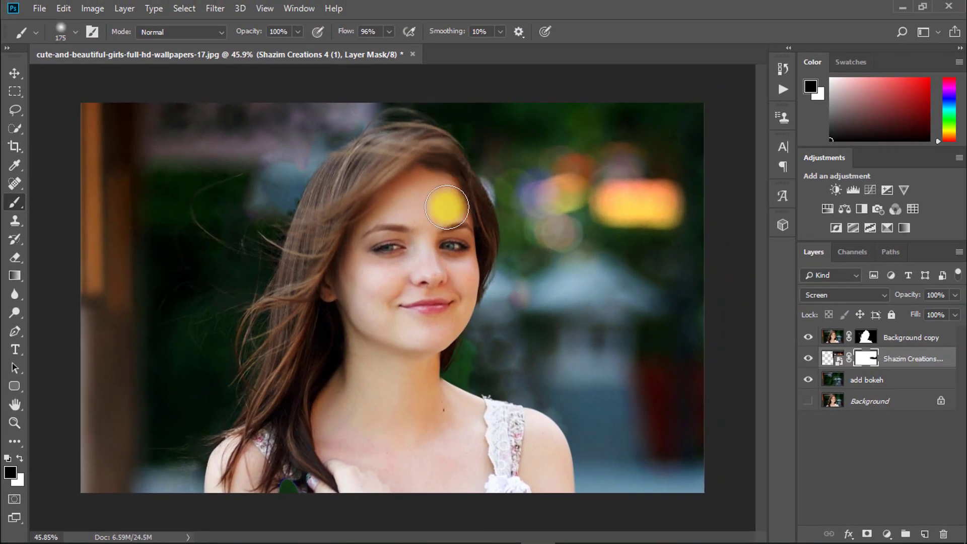
pyautogui.click(567, 320)
pyautogui.click(609, 261)
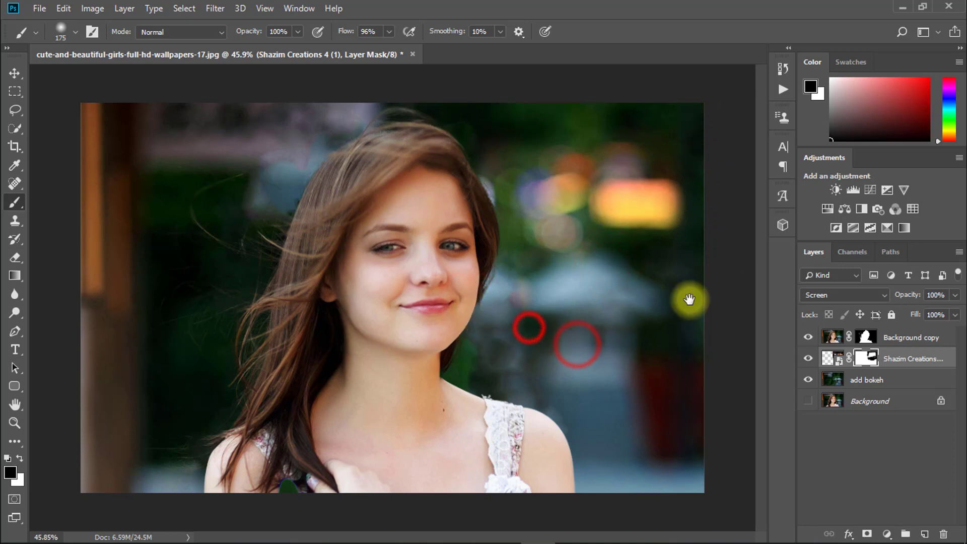
# Move the bokeh lights down to the lower right background with the Move tool
pyautogui.scroll(-2, 596, 207)
pyautogui.press('v')
pyautogui.moveTo(578, 218); pyautogui.dragTo(613, 400)
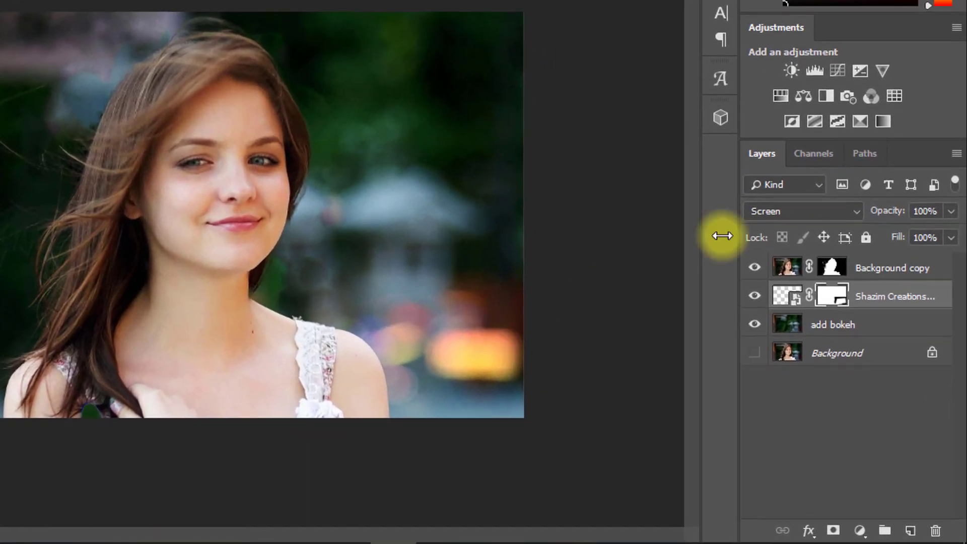
# Duplicate the bokeh layer, flip it horizontally and rotate it into the upper left
pyautogui.hotkey('ctrl', 'j')
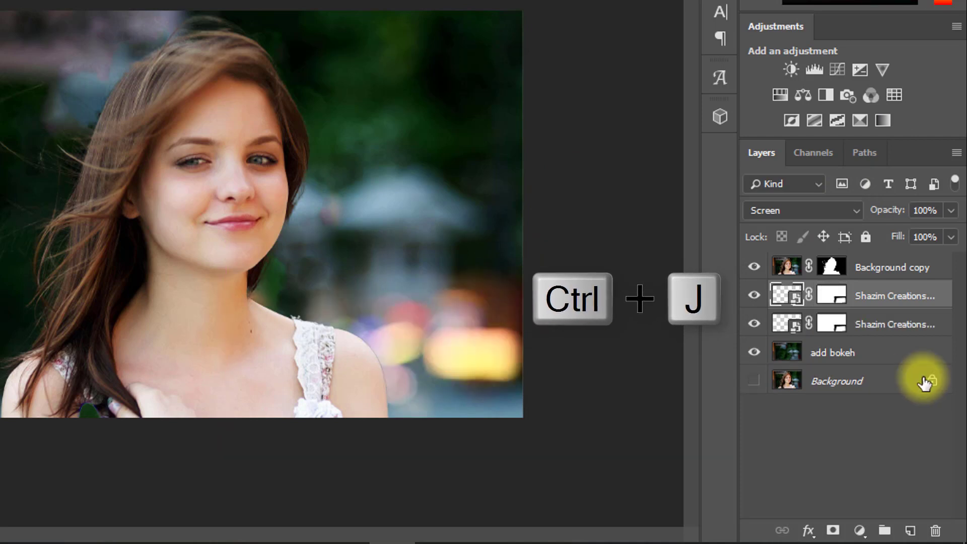
pyautogui.moveTo(442, 323); pyautogui.dragTo(63, 178)
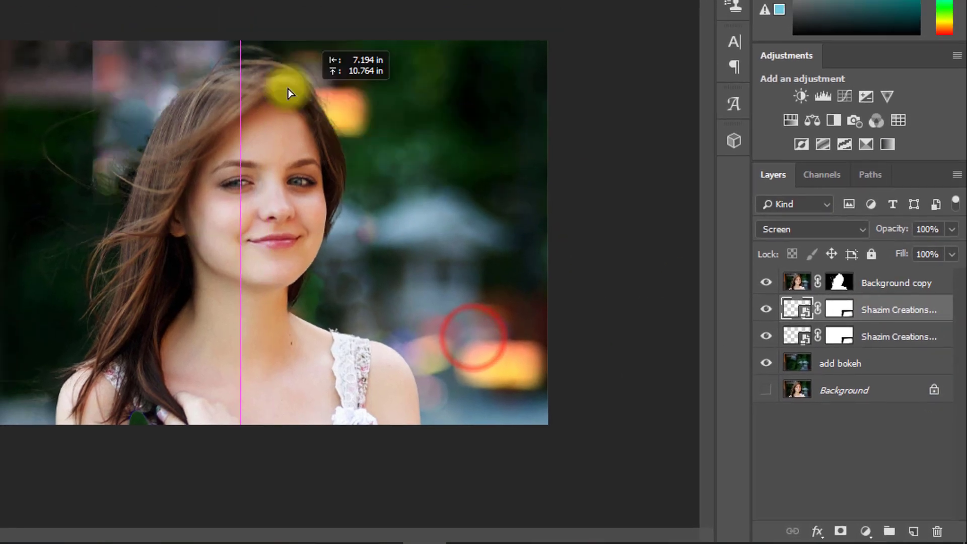
pyautogui.moveTo(195, 226); pyautogui.dragTo(160, 232)
pyautogui.hotkey('ctrl', 't')
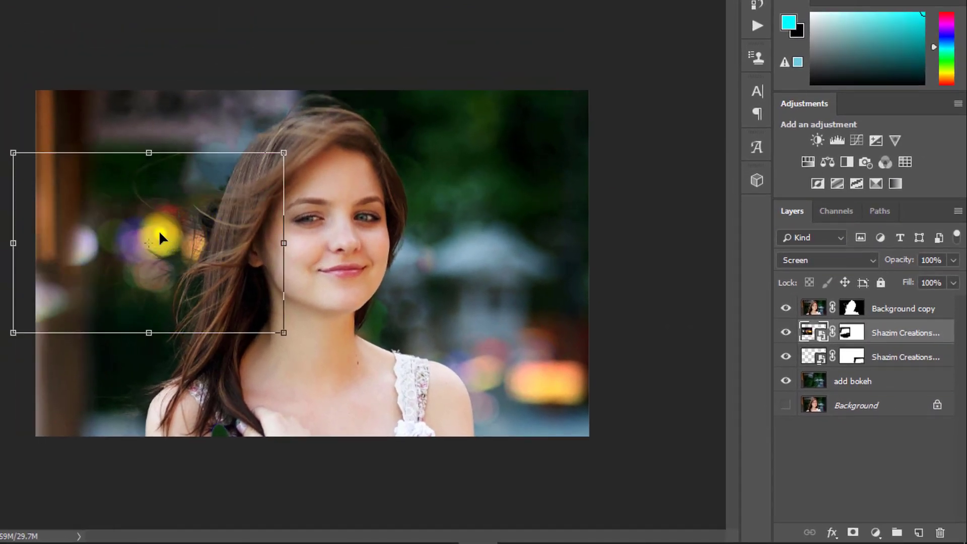
pyautogui.rightClick(160, 233)
pyautogui.click(229, 434)
pyautogui.moveTo(189, 236); pyautogui.dragTo(189, 185)
pyautogui.moveTo(307, 59); pyautogui.dragTo(346, 170)
pyautogui.moveTo(221, 217); pyautogui.dragTo(146, 164)
pyautogui.press('Return')
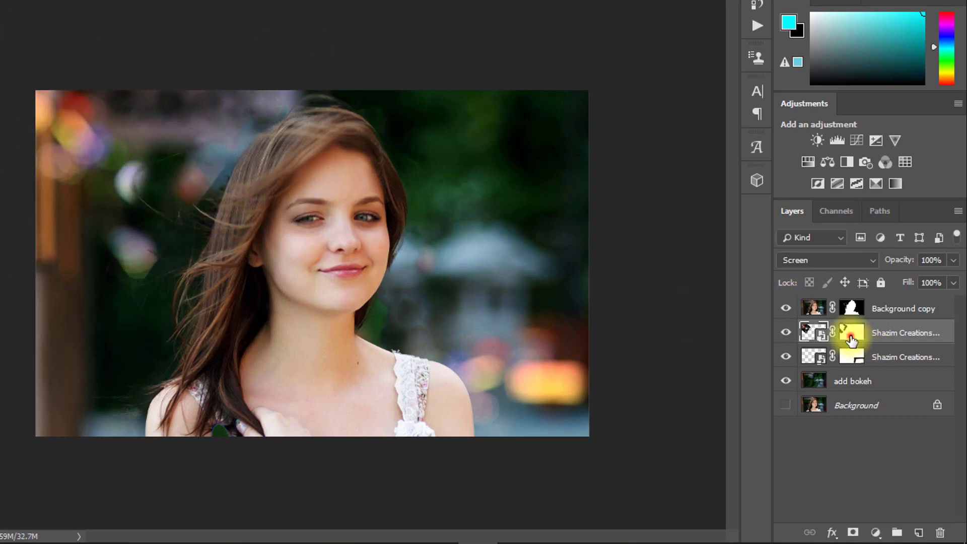
# Paint the copy's mask black to hide the bokeh over the girl's hair
pyautogui.click(850, 336)
pyautogui.click(785, 331)
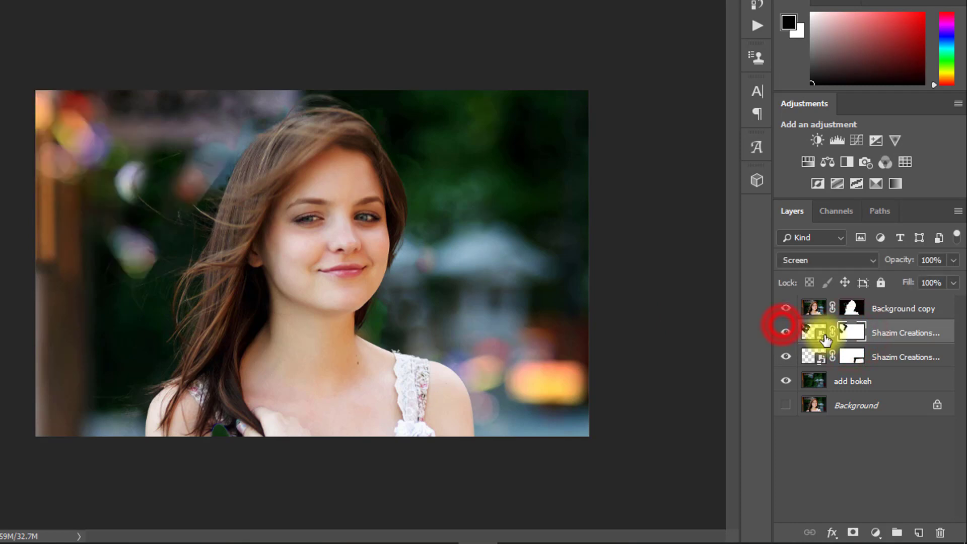
pyautogui.click(855, 334)
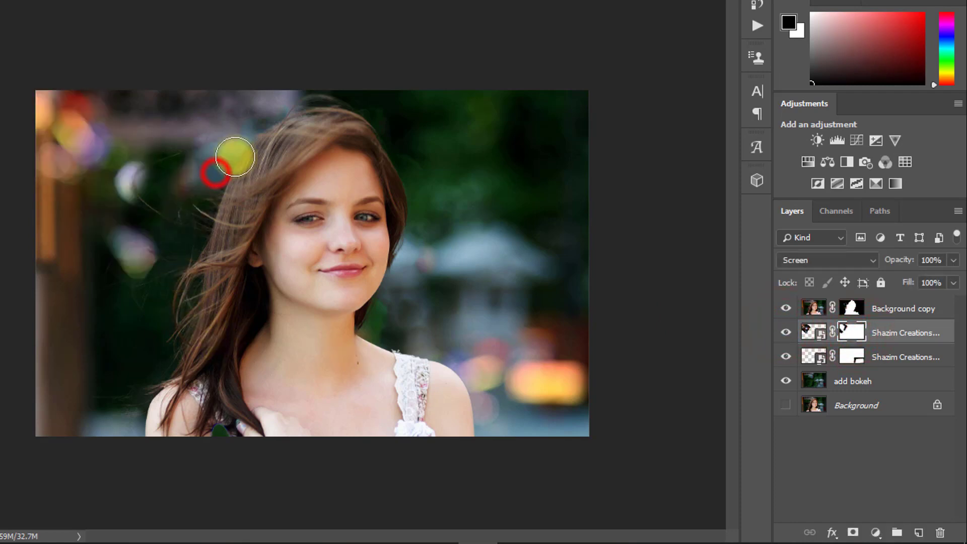
pyautogui.click(256, 151)
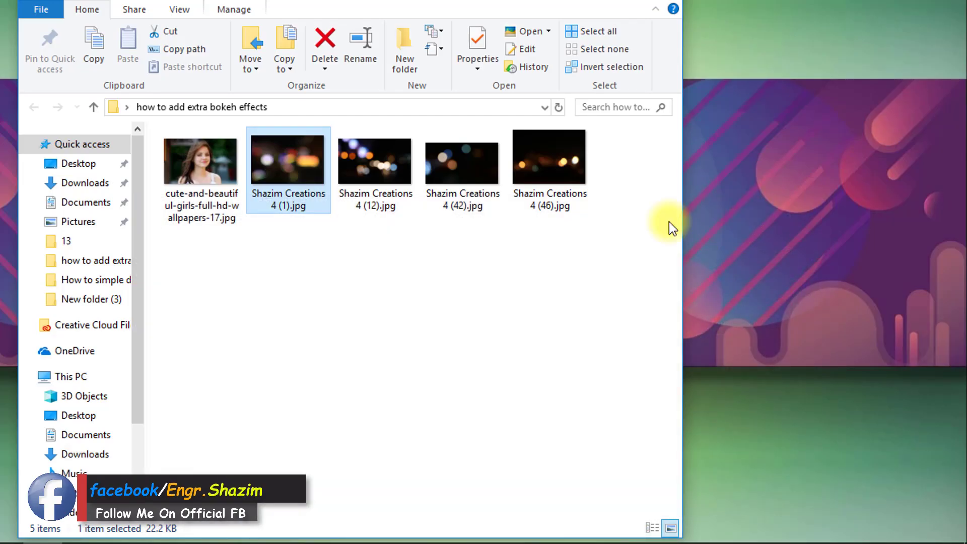
# Bring the Shazim Creations 4 (46) bokeh image into the portrait and set it to Screen
pyautogui.moveTo(559, 169); pyautogui.dragTo(327, 299)
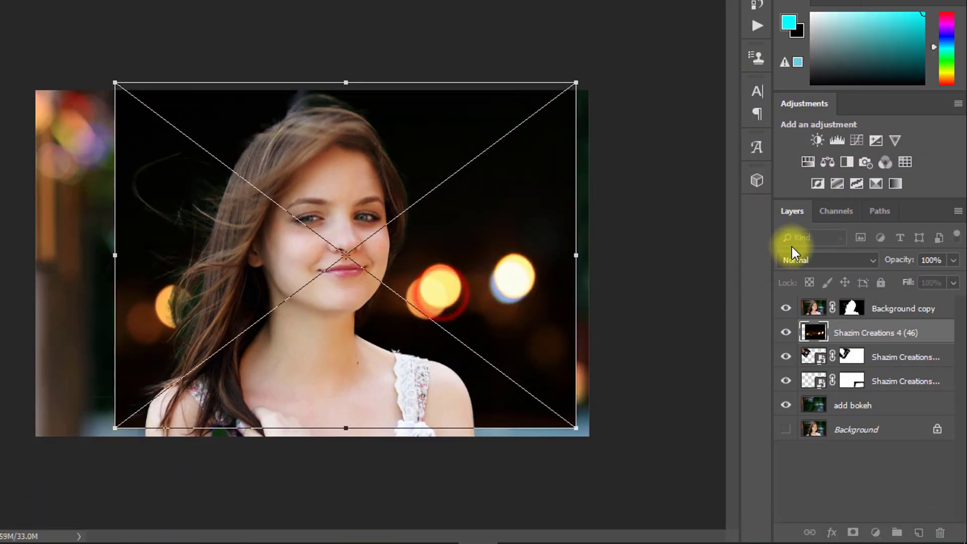
pyautogui.click(821, 259)
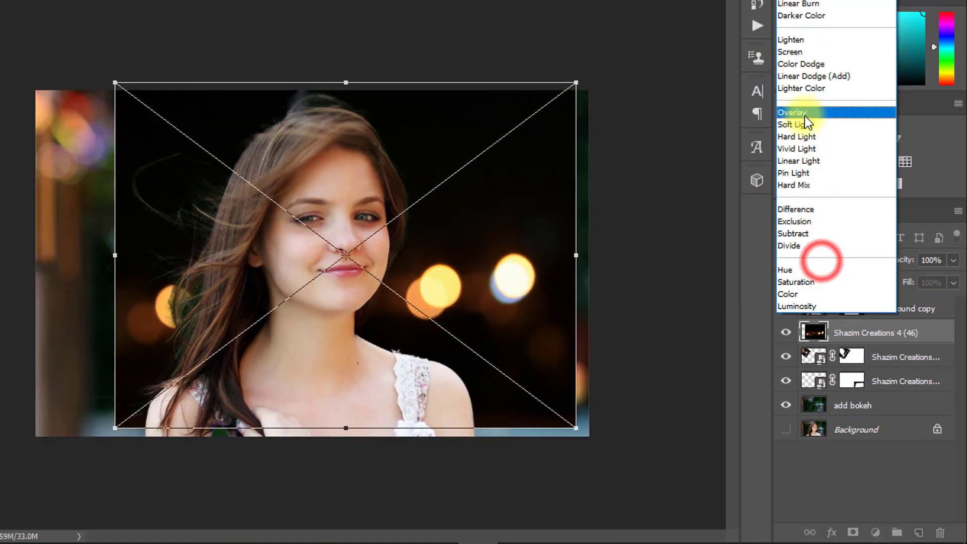
pyautogui.click(803, 52)
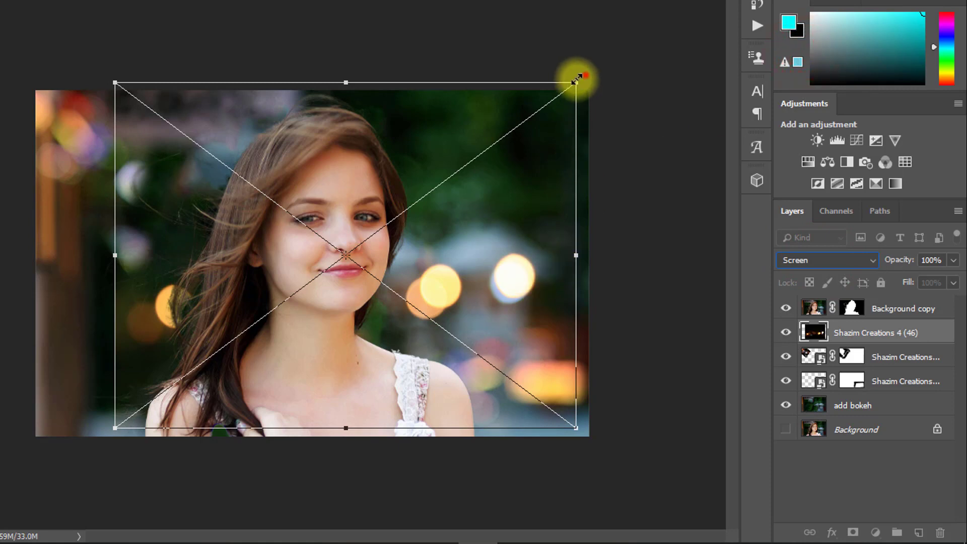
# Enlarge it over the right background, commit the transform, and add a layer mask
pyautogui.moveTo(577, 76); pyautogui.dragTo(658, 47)
pyautogui.moveTo(585, 256); pyautogui.dragTo(576, 173)
pyautogui.moveTo(563, 203); pyautogui.dragTo(542, 204)
pyautogui.press('Return')
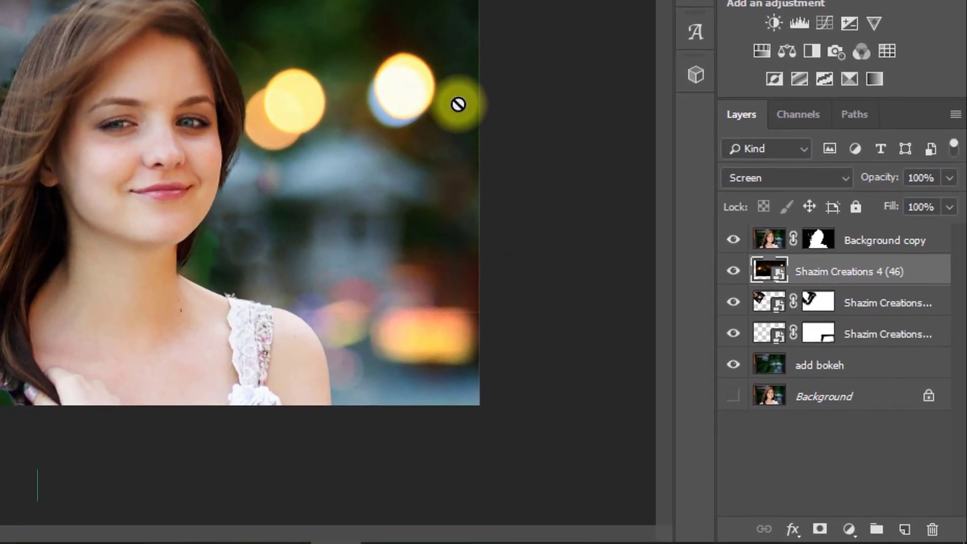
pyautogui.click(813, 529)
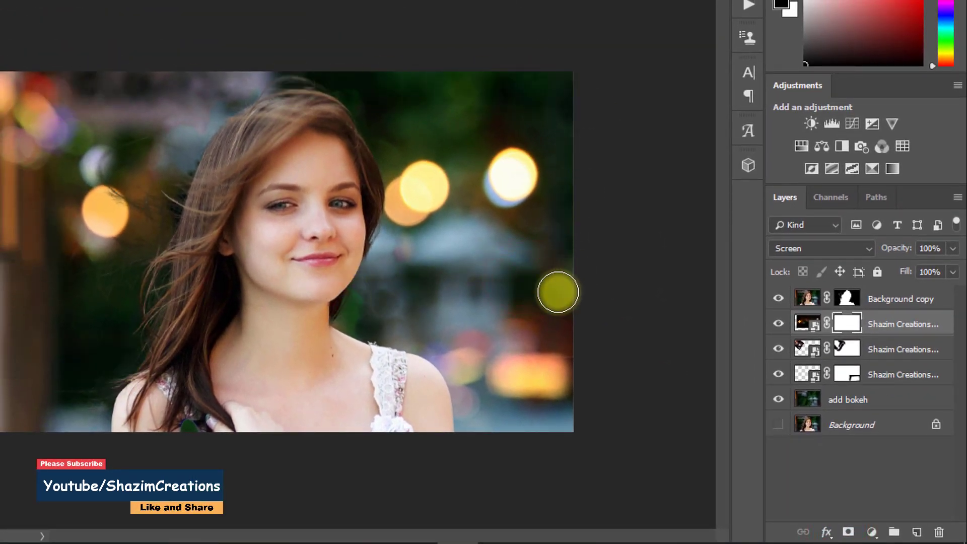
# Paint out lights over the girl, then place Shazim Creations 4 (42).jpg in Screen mode
pyautogui.moveTo(311, 369)
pyautogui.mouseDown()
pyautogui.moveTo(48, 384)
pyautogui.moveTo(43, 263)
pyautogui.moveTo(613, 261)
pyautogui.mouseUp()
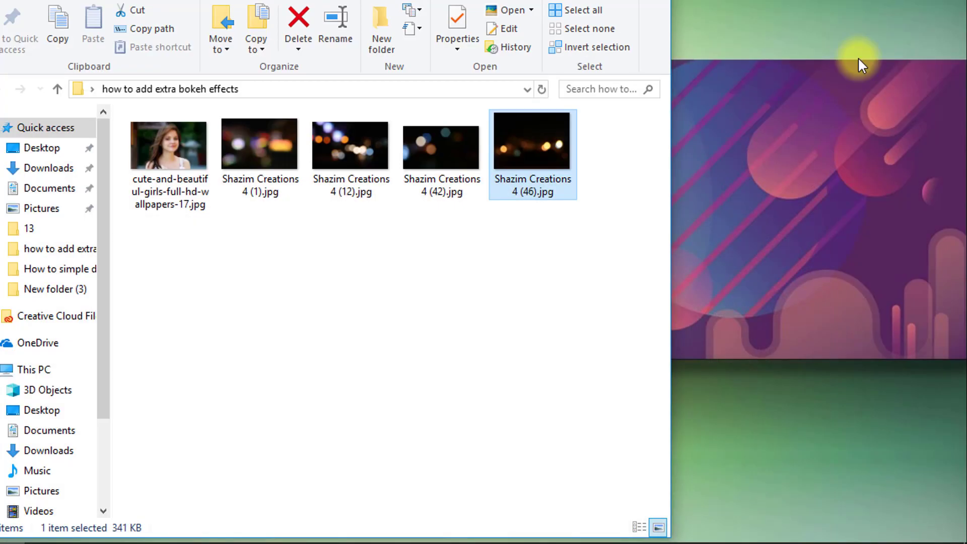
pyautogui.click(348, 144)
pyautogui.moveTo(439, 146); pyautogui.dragTo(151, 352)
pyautogui.moveTo(384, 202); pyautogui.dragTo(461, 174)
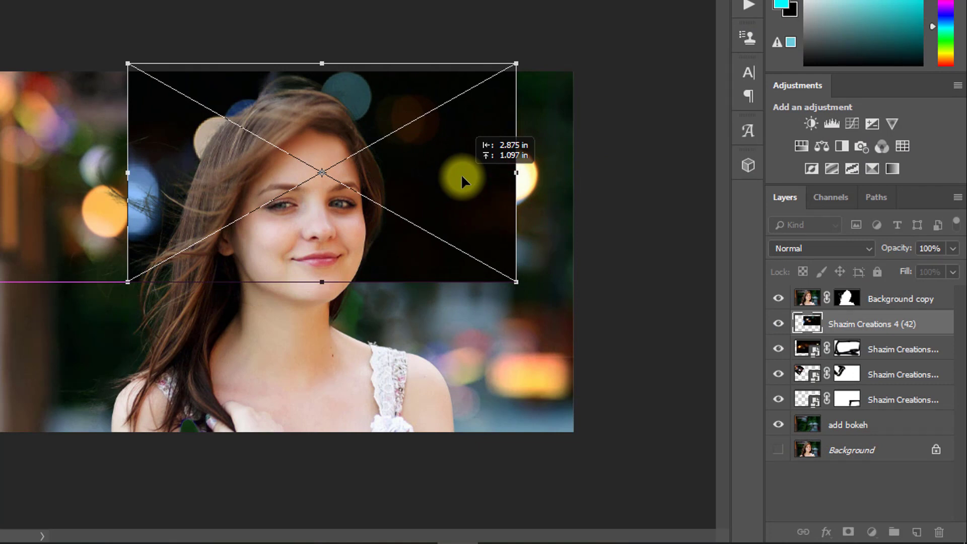
pyautogui.click(805, 248)
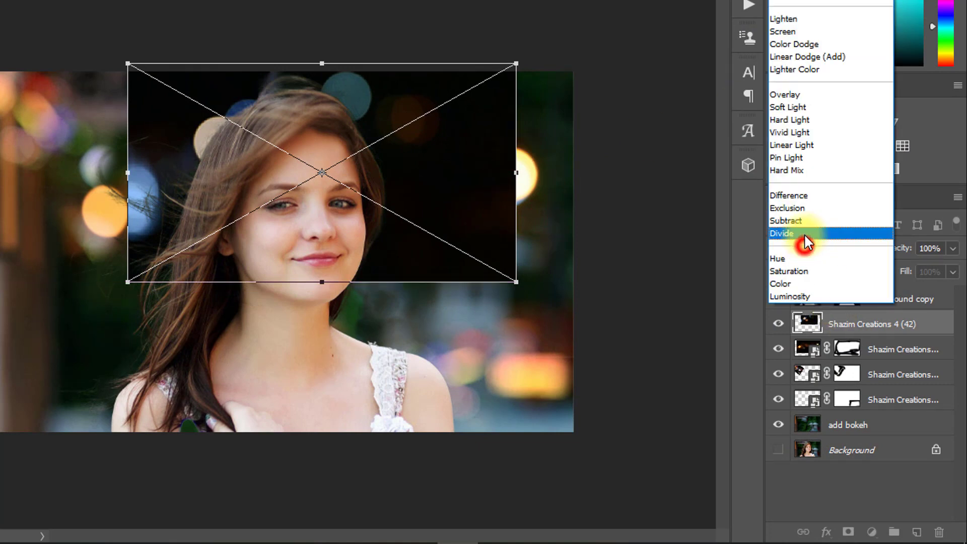
pyautogui.click(796, 32)
# Scale the new bokeh down over the lower left background and commit it
pyautogui.moveTo(440, 198); pyautogui.dragTo(298, 340)
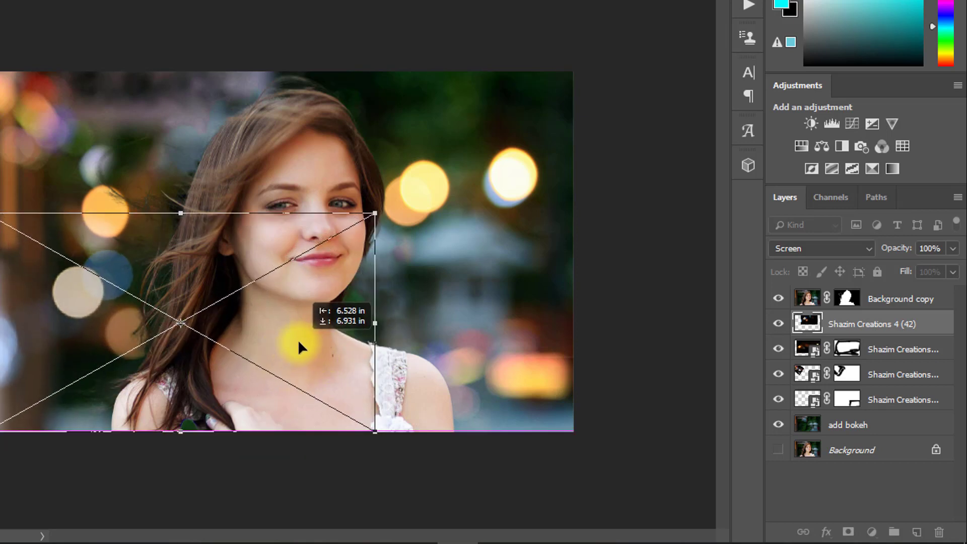
pyautogui.moveTo(374, 215); pyautogui.dragTo(345, 228)
pyautogui.moveTo(389, 252); pyautogui.dragTo(356, 272)
pyautogui.moveTo(320, 342); pyautogui.dragTo(320, 319)
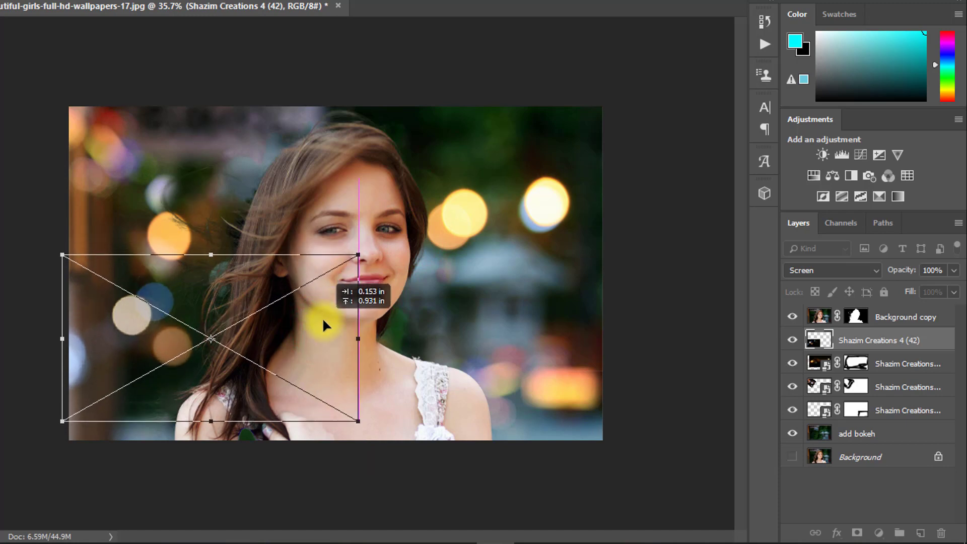
pyautogui.click(887, 363)
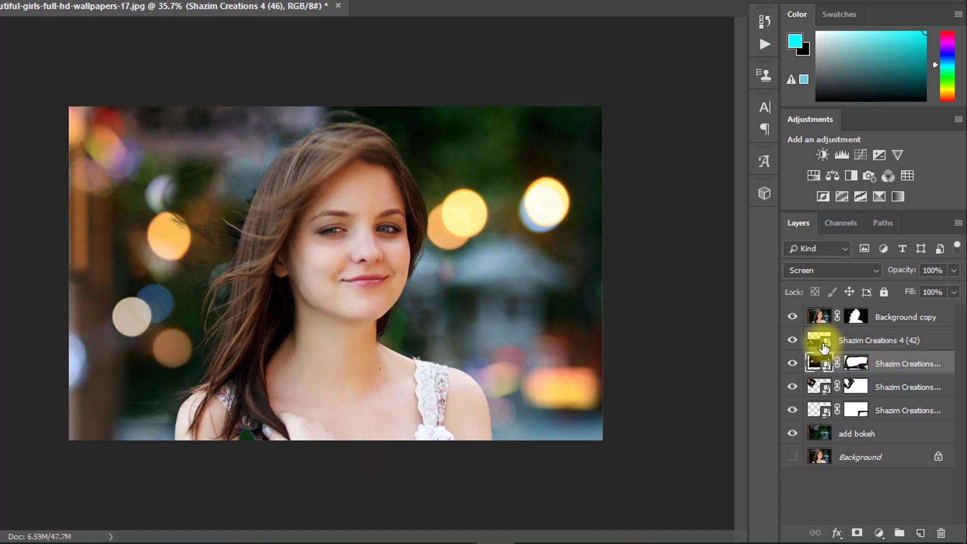
# Move the masked bokeh layer to the top of the stack and shift its lights upward
pyautogui.click(791, 364)
pyautogui.click(791, 363)
pyautogui.moveTo(900, 363); pyautogui.dragTo(906, 312)
pyautogui.moveTo(465, 232); pyautogui.dragTo(409, 156)
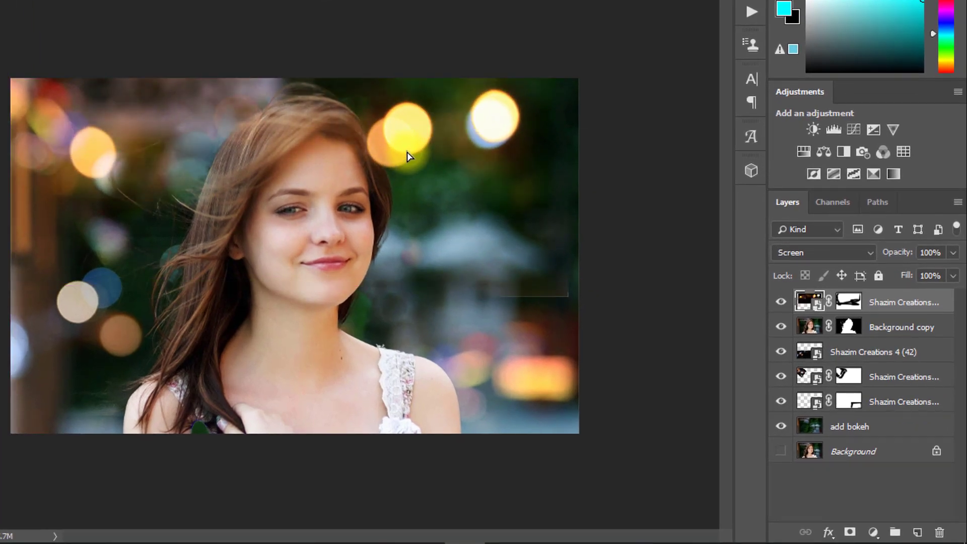
pyautogui.scroll(-3, 400, 210)
pyautogui.scroll(5, 403, 207)
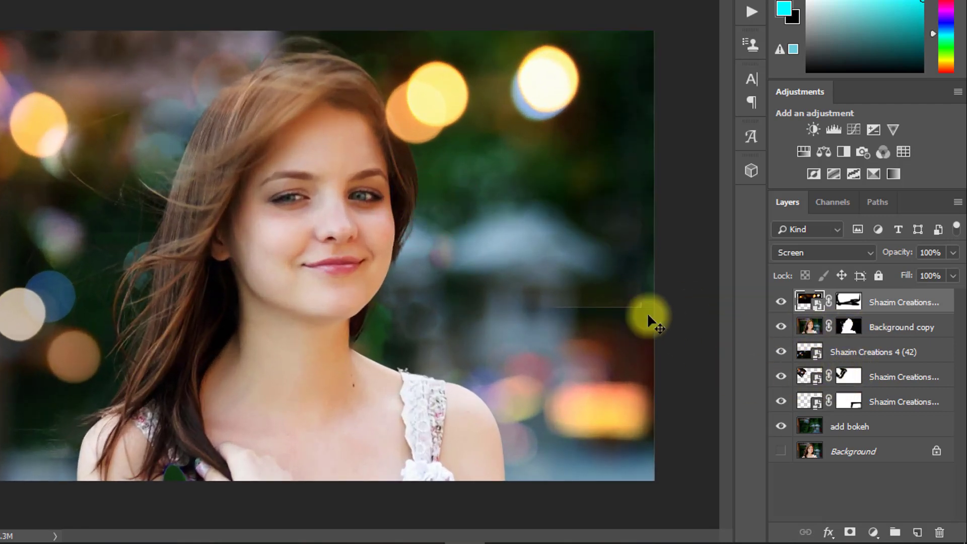
# Reset colours to black and white and paint its mask over the girl's face
pyautogui.click(848, 302)
pyautogui.click(529, 310)
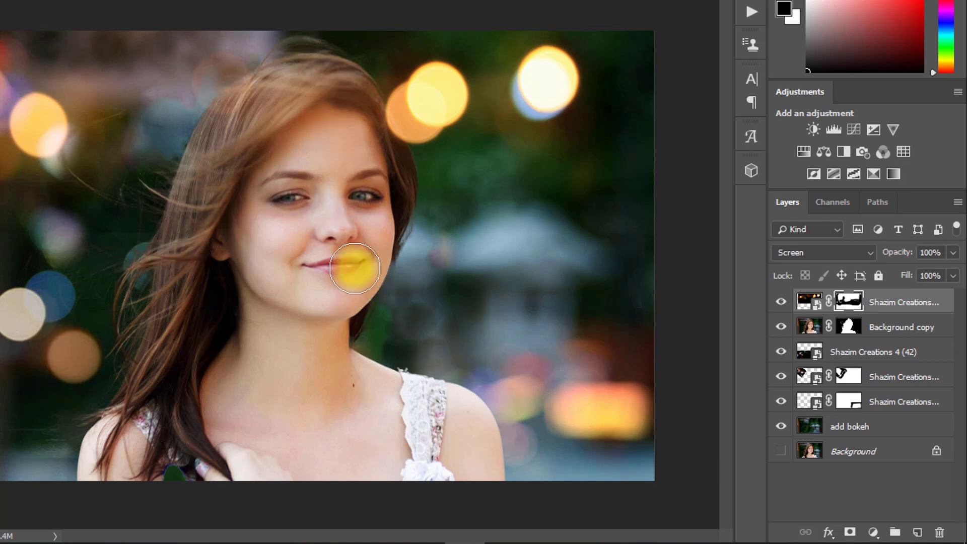
pyautogui.click(410, 343)
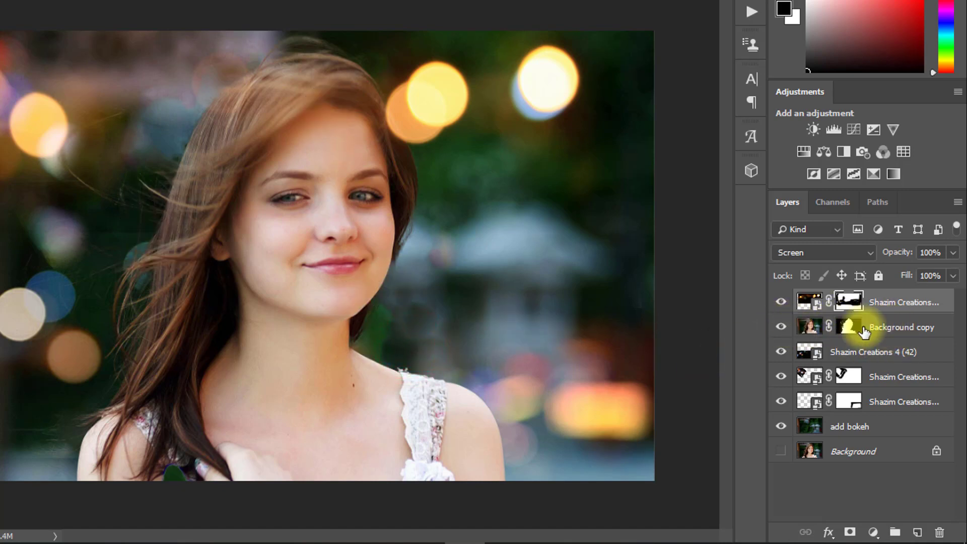
# Hide the four bokeh light layers, including Shazim Creations 4 (42)
pyautogui.click(861, 352)
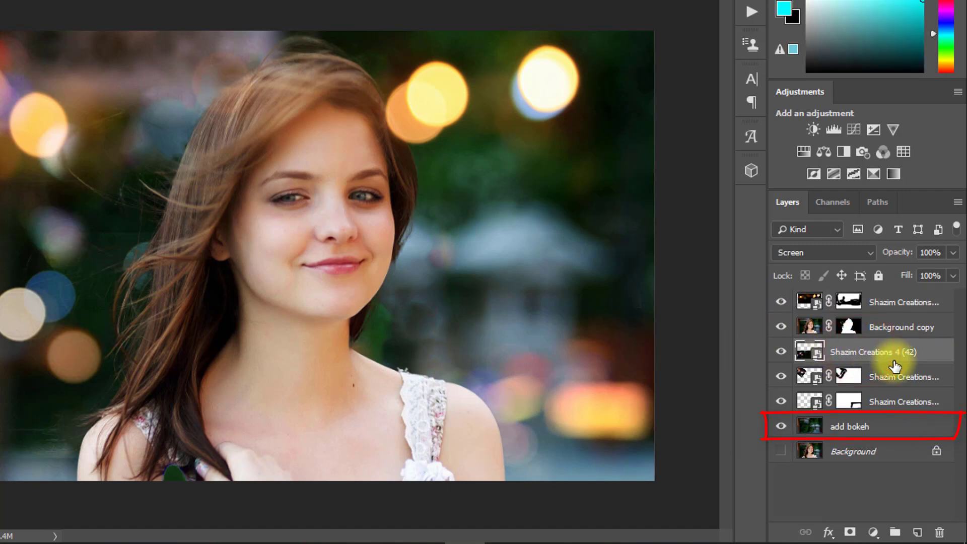
pyautogui.click(851, 427)
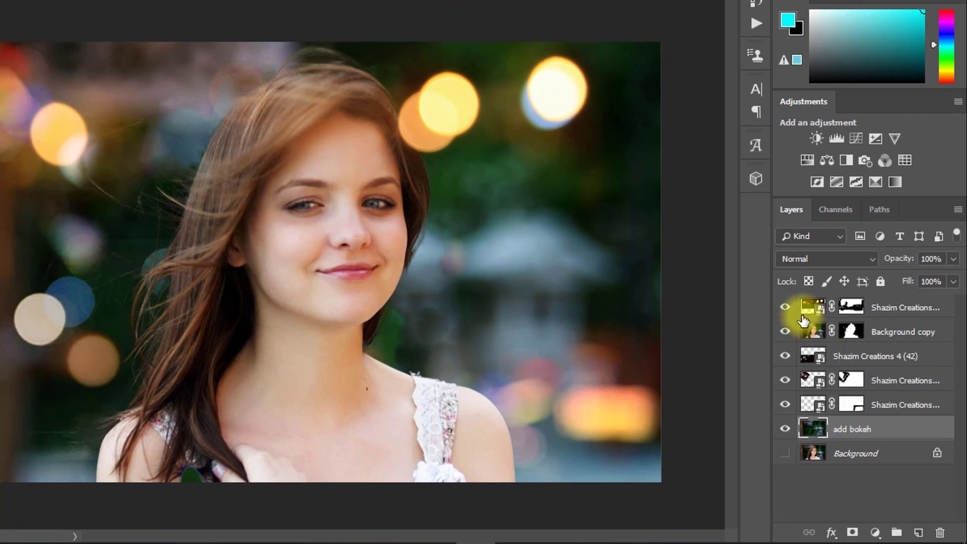
pyautogui.click(781, 303)
pyautogui.click(781, 352)
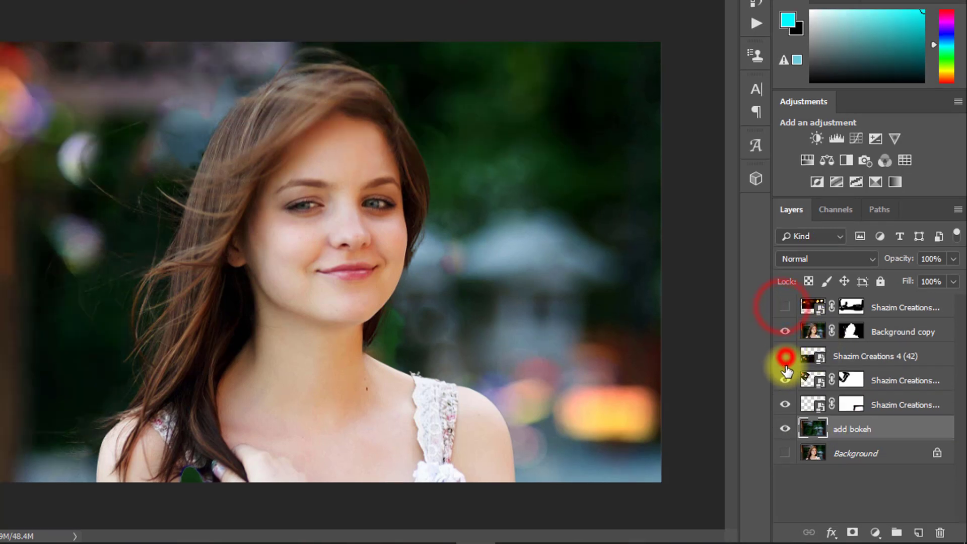
pyautogui.click(781, 377)
pyautogui.click(786, 405)
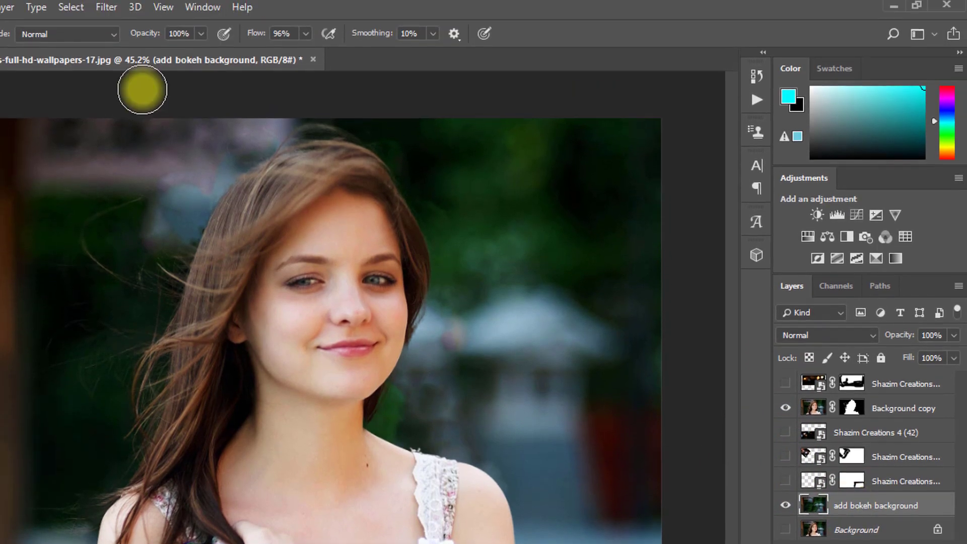
# Convert the add bokeh background layer to a smart object and bring up Blur Gallery
pyautogui.rightClick(876, 507)
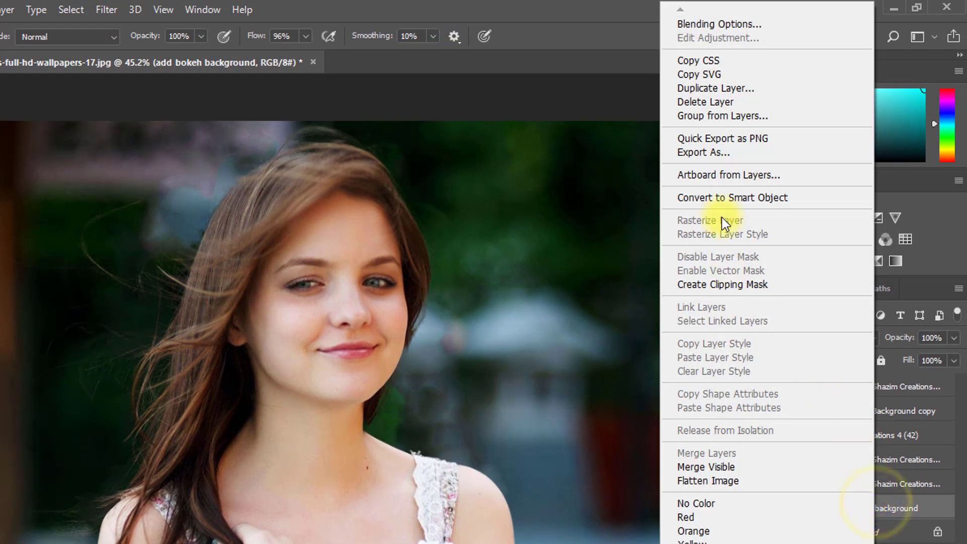
pyautogui.click(717, 197)
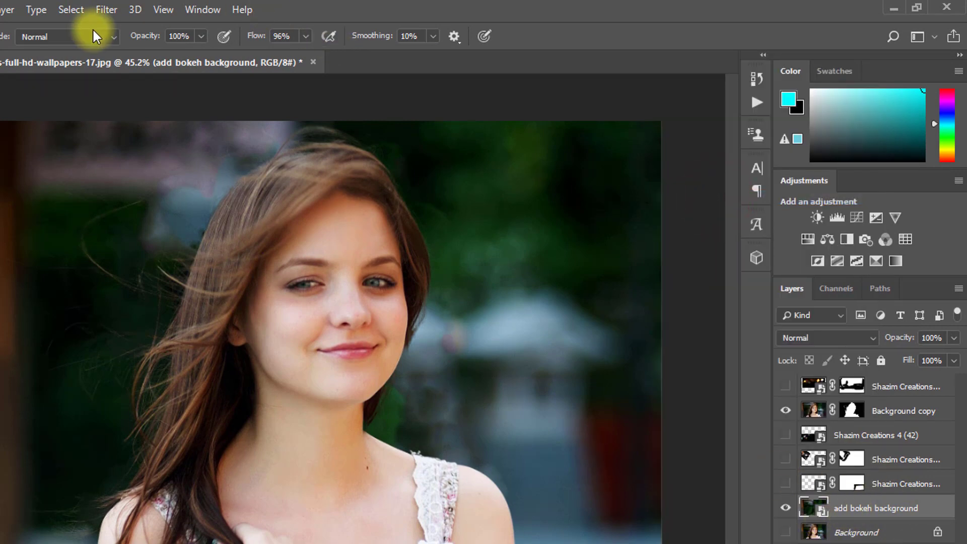
pyautogui.click(103, 9)
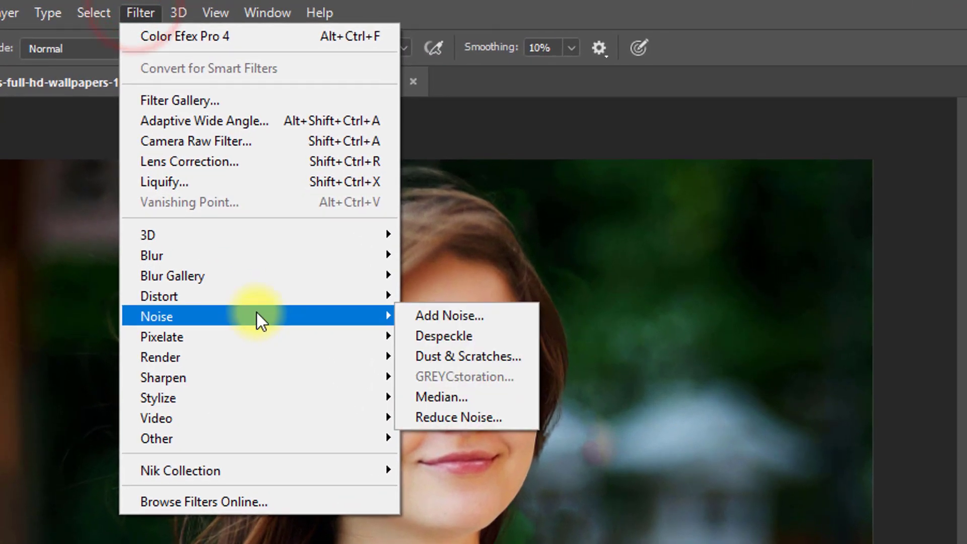
pyautogui.click(197, 208)
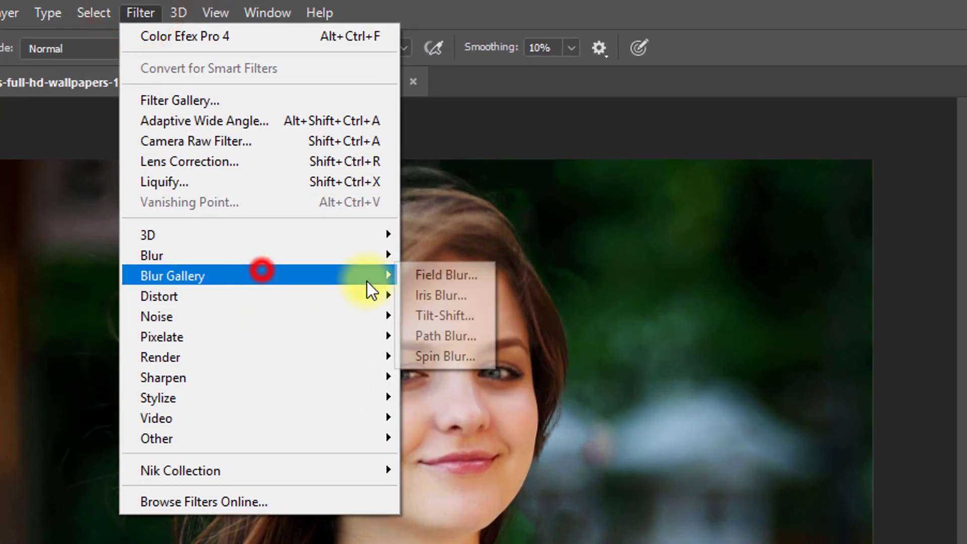
# Apply a Tilt-Shift blur with the focus band at the chest, raising blur and Light Bokeh
pyautogui.click(439, 318)
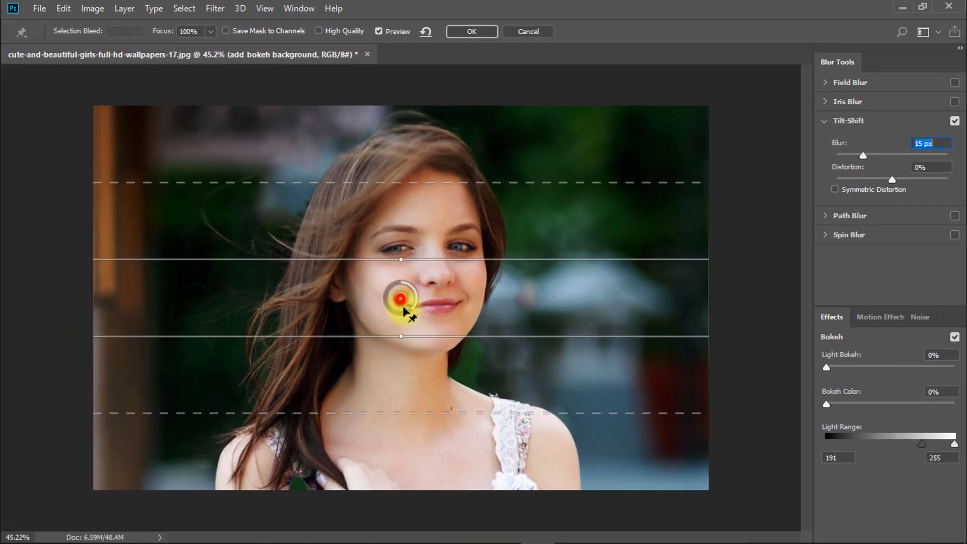
pyautogui.moveTo(403, 309); pyautogui.dragTo(396, 456)
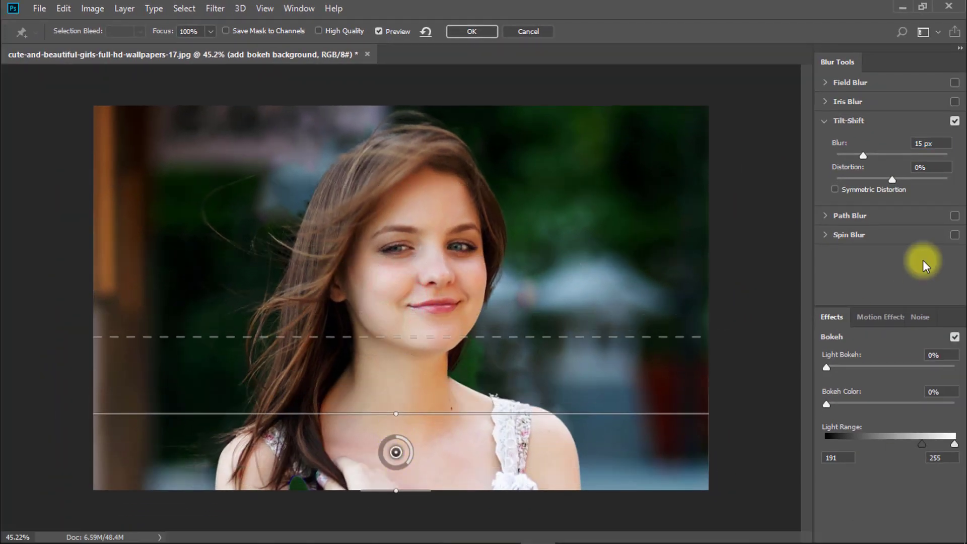
pyautogui.moveTo(863, 155); pyautogui.dragTo(892, 157)
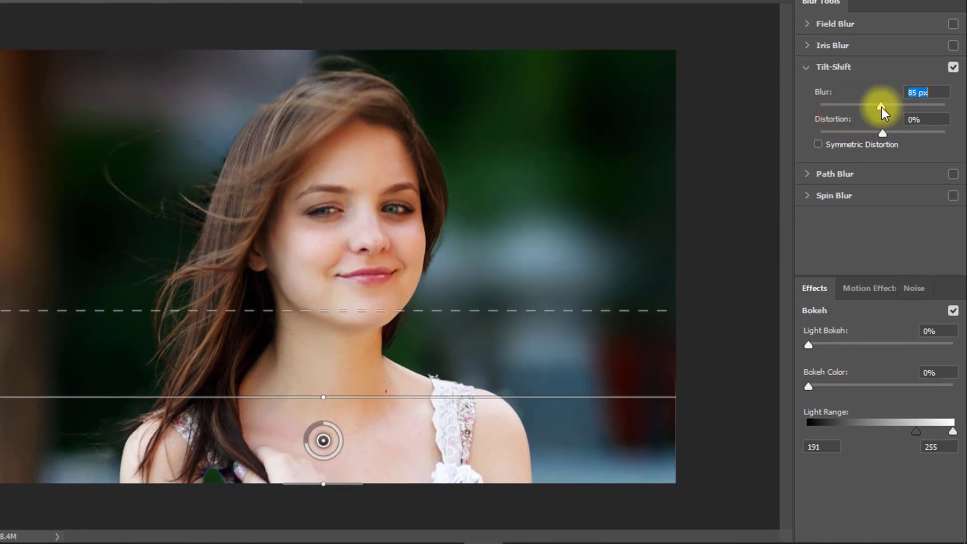
pyautogui.moveTo(882, 107); pyautogui.dragTo(880, 107)
pyautogui.moveTo(809, 345); pyautogui.dragTo(915, 347)
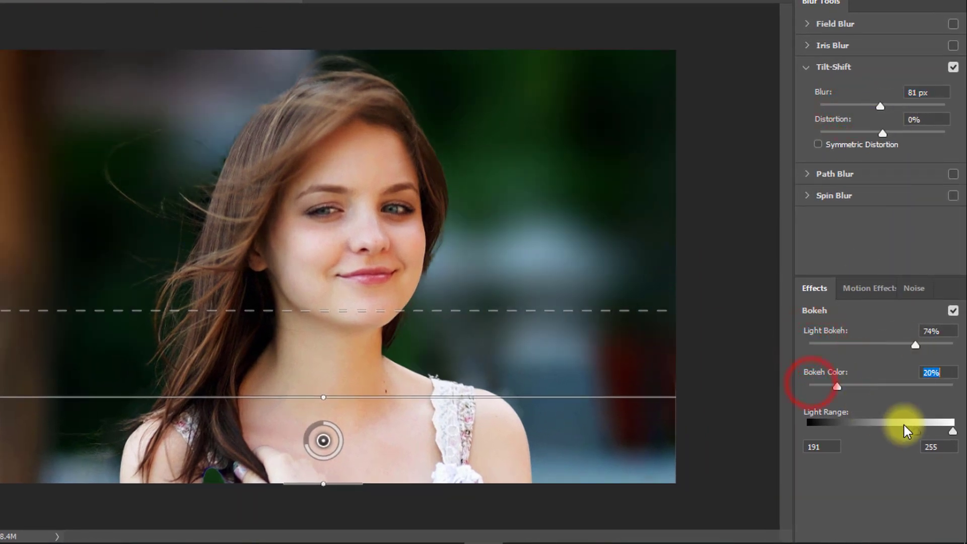
pyautogui.moveTo(911, 430); pyautogui.dragTo(884, 431)
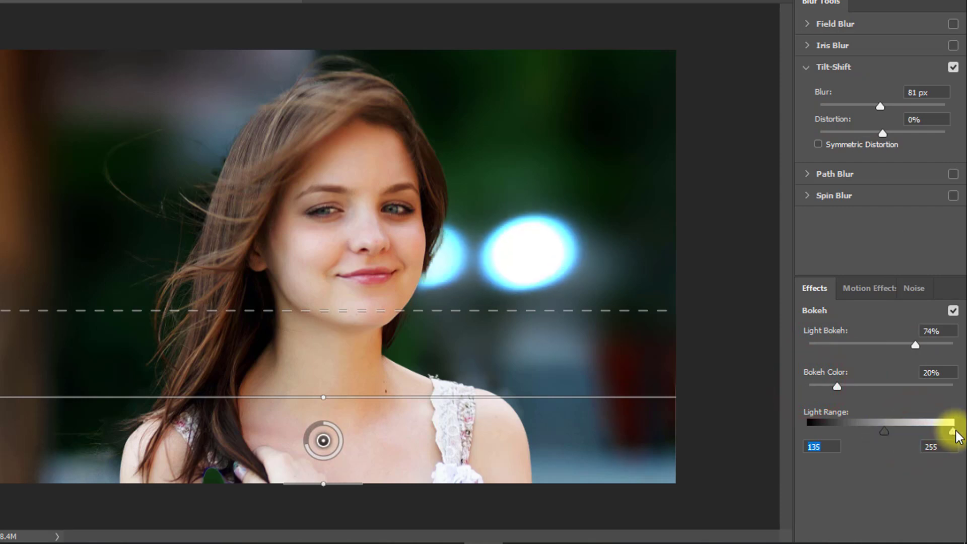
pyautogui.moveTo(951, 431); pyautogui.dragTo(881, 434)
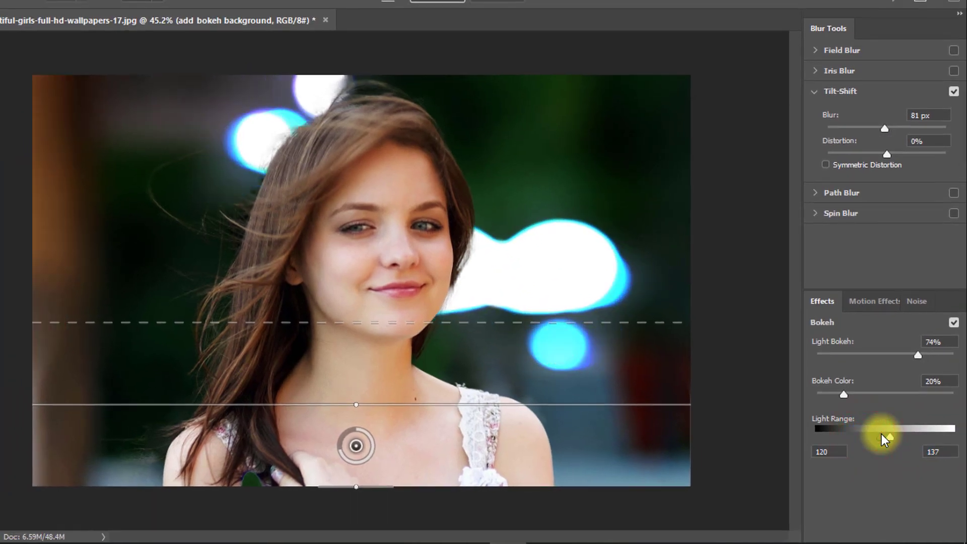
# Refine to 71 px blur, 52% Light Bokeh, 11% Bokeh Color and Light Range 38–41
pyautogui.moveTo(914, 355); pyautogui.dragTo(874, 355)
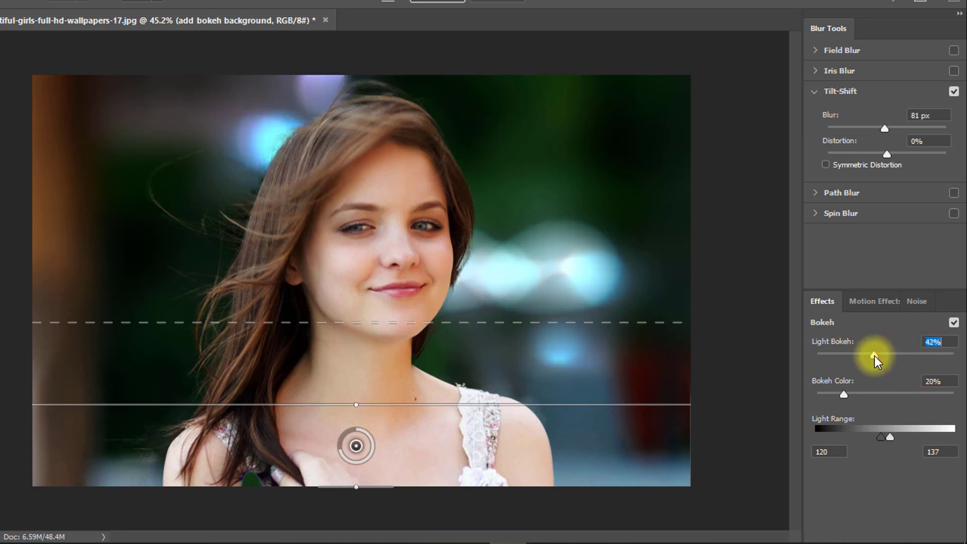
pyautogui.moveTo(892, 434); pyautogui.dragTo(871, 434)
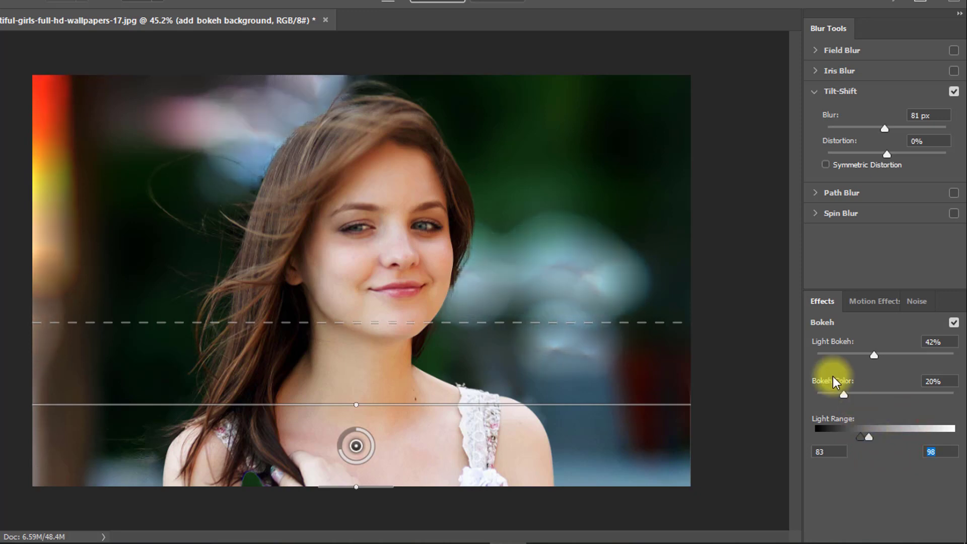
pyautogui.moveTo(844, 392); pyautogui.dragTo(832, 393)
pyautogui.moveTo(869, 436); pyautogui.dragTo(842, 431)
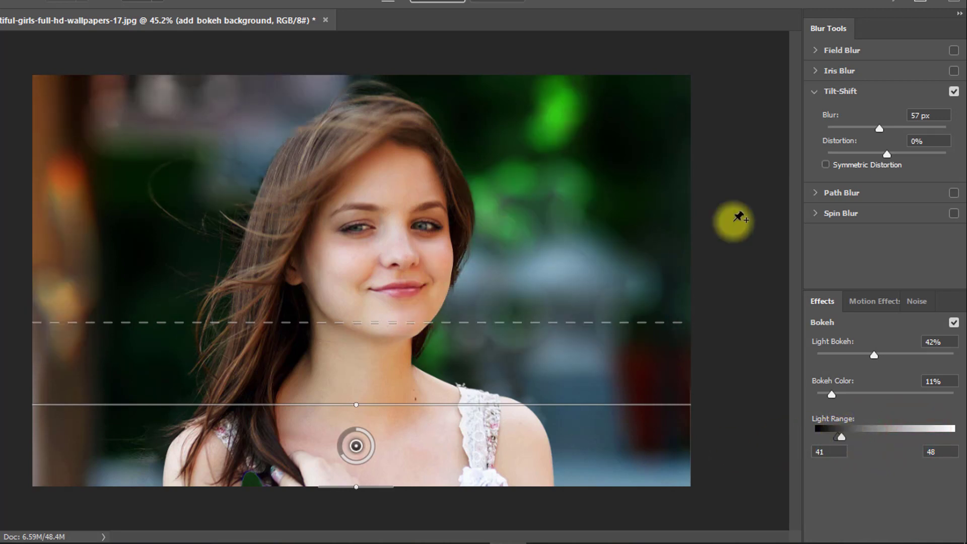
pyautogui.moveTo(888, 126); pyautogui.dragTo(883, 126)
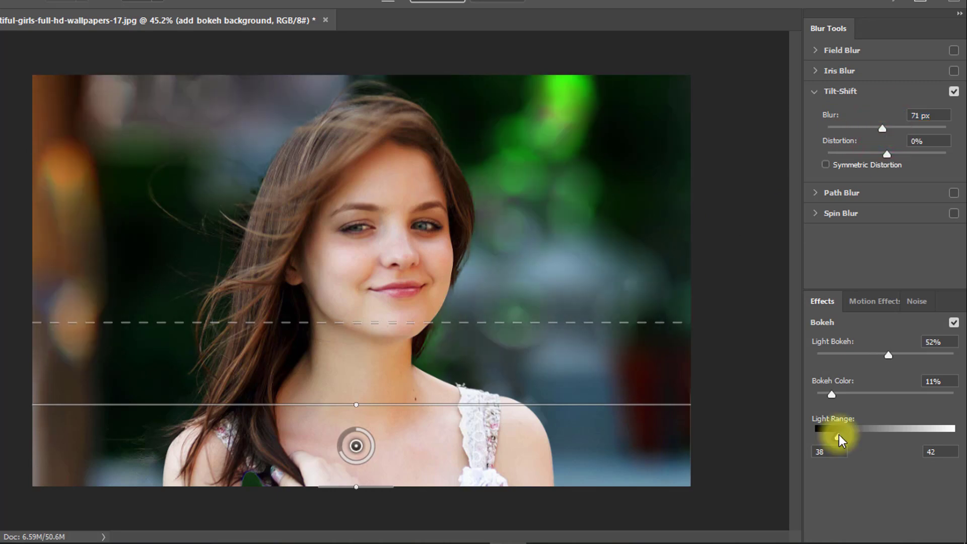
pyautogui.moveTo(837, 434); pyautogui.dragTo(838, 434)
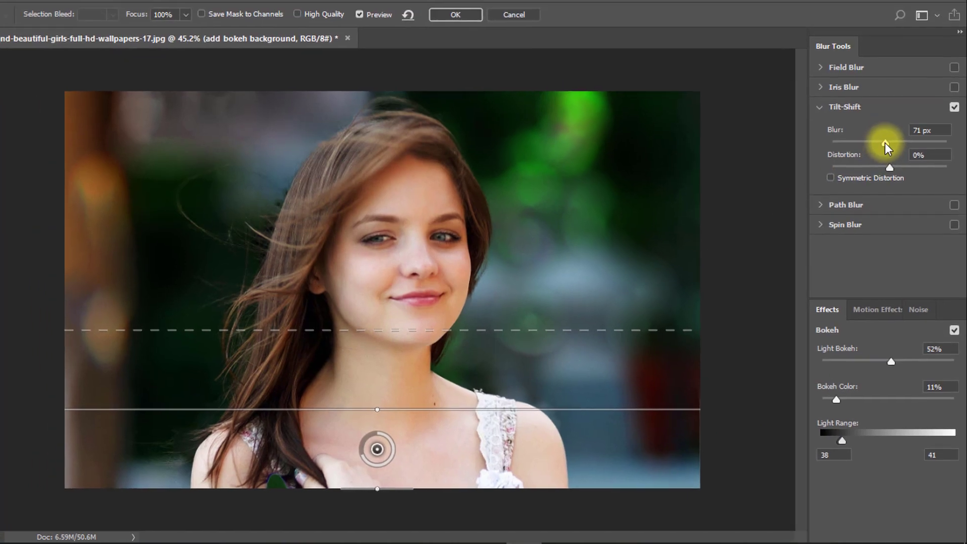
pyautogui.moveTo(882, 128); pyautogui.dragTo(887, 146)
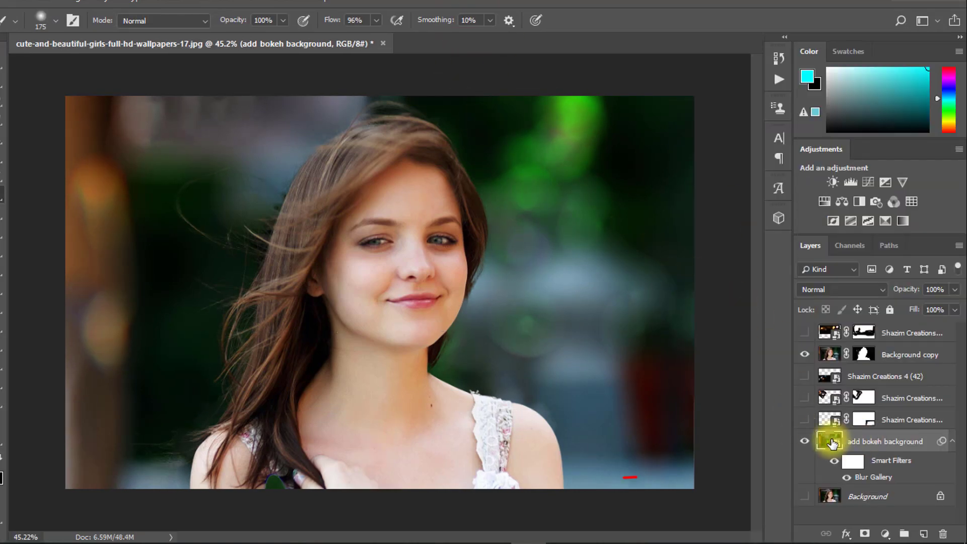
# Re-edit the Blur Gallery filter with blur raised to 78 px and Light Range upper value 41
pyautogui.doubleClick(864, 478)
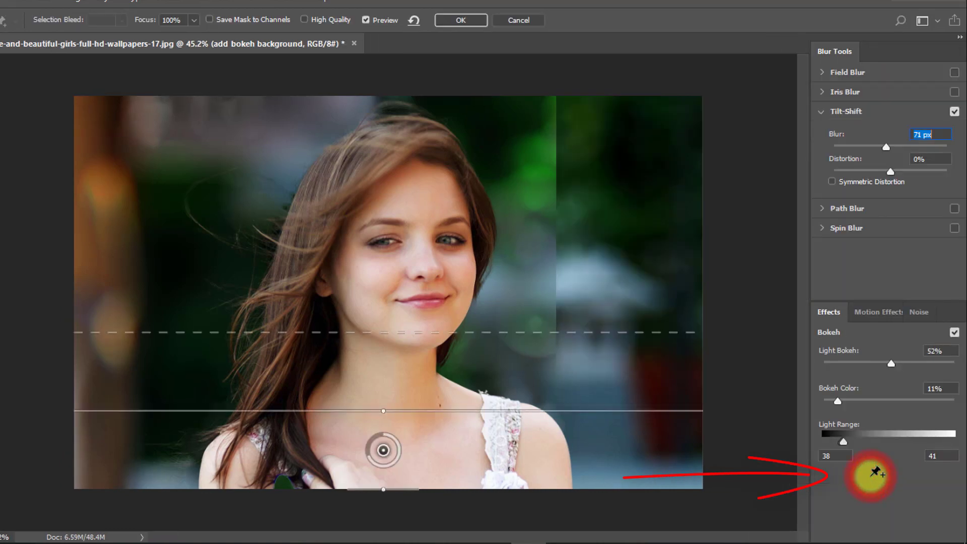
pyautogui.moveTo(887, 149)
pyautogui.mouseDown()
pyautogui.moveTo(902, 147)
pyautogui.moveTo(891, 145)
pyautogui.mouseUp()
pyautogui.click(845, 443)
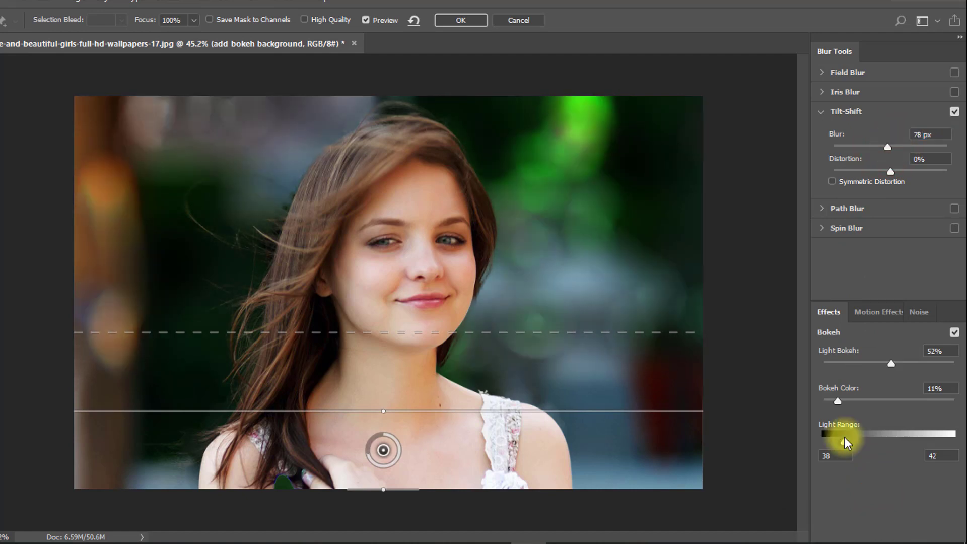
pyautogui.moveTo(845, 437); pyautogui.dragTo(844, 437)
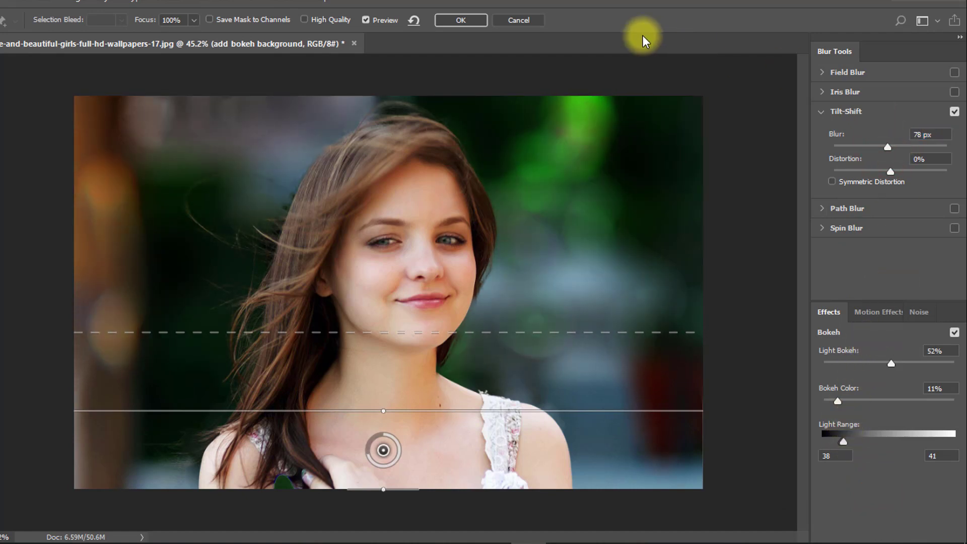
pyautogui.click(461, 20)
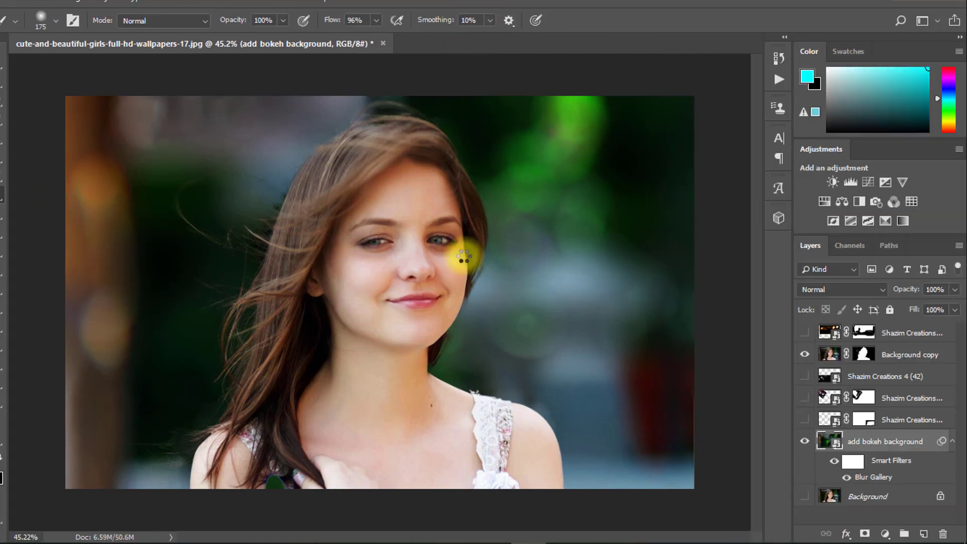
# Show the lower-right and upper-left bokeh layers at 79% and 22% opacity
pyautogui.click(801, 420)
pyautogui.hotkey('alt', ']')
pyautogui.moveTo(876, 291)
pyautogui.mouseDown()
pyautogui.moveTo(916, 292)
pyautogui.moveTo(893, 298)
pyautogui.mouseUp()
pyautogui.click(803, 399)
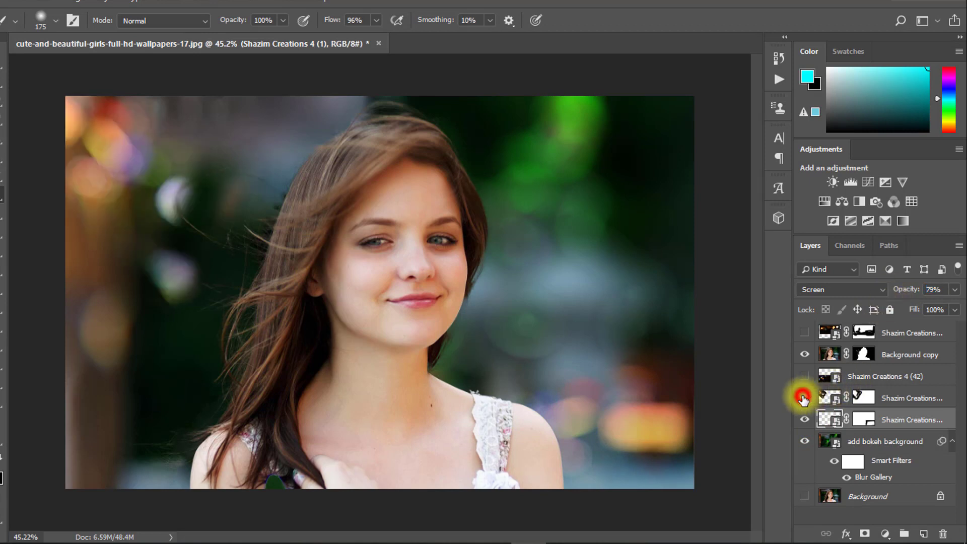
pyautogui.moveTo(908, 292)
pyautogui.mouseDown()
pyautogui.moveTo(868, 294)
pyautogui.moveTo(899, 295)
pyautogui.mouseUp()
pyautogui.click(889, 399)
# Show Shazim Creations 4 (42) and the top bokeh layer, moving the top lights upward
pyautogui.click(807, 374)
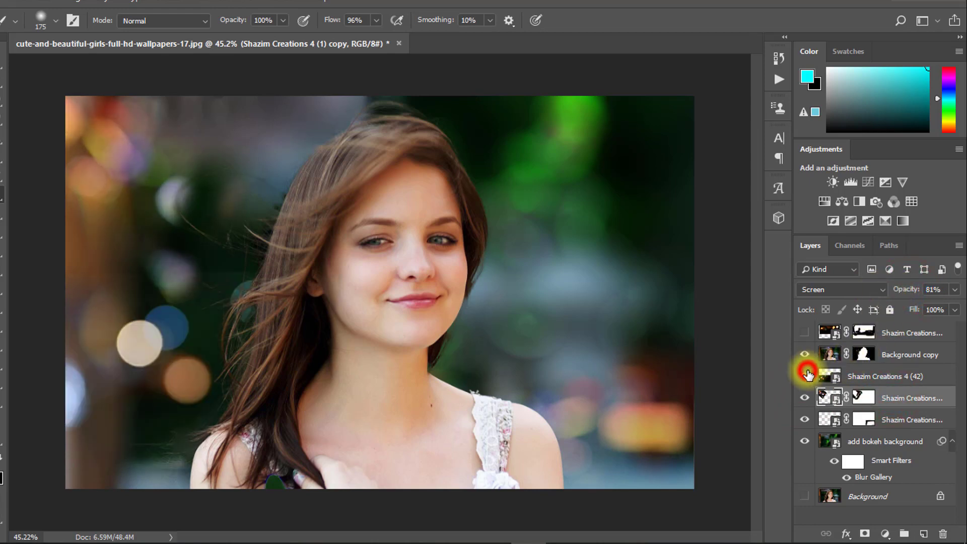
pyautogui.click(826, 376)
pyautogui.press('v')
pyautogui.click(805, 333)
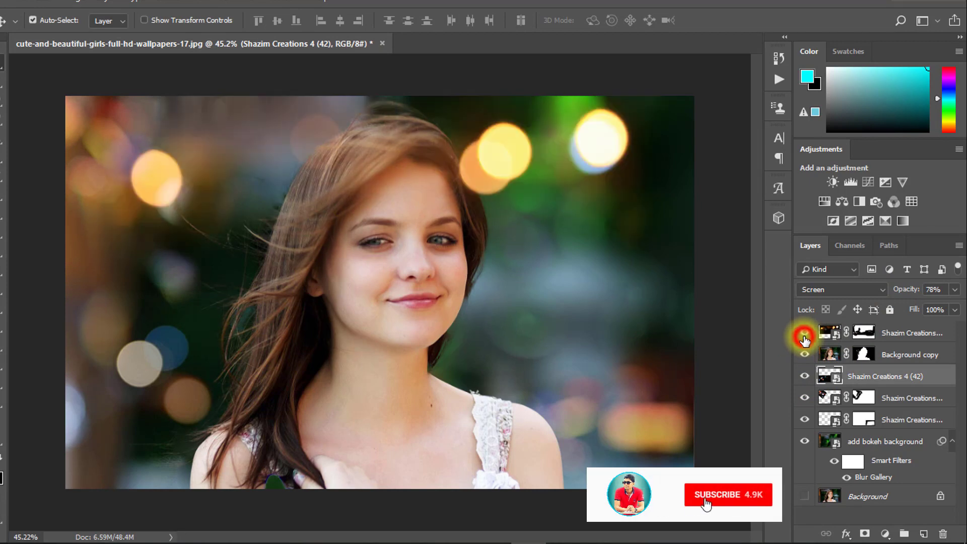
pyautogui.moveTo(490, 151); pyautogui.dragTo(503, 170)
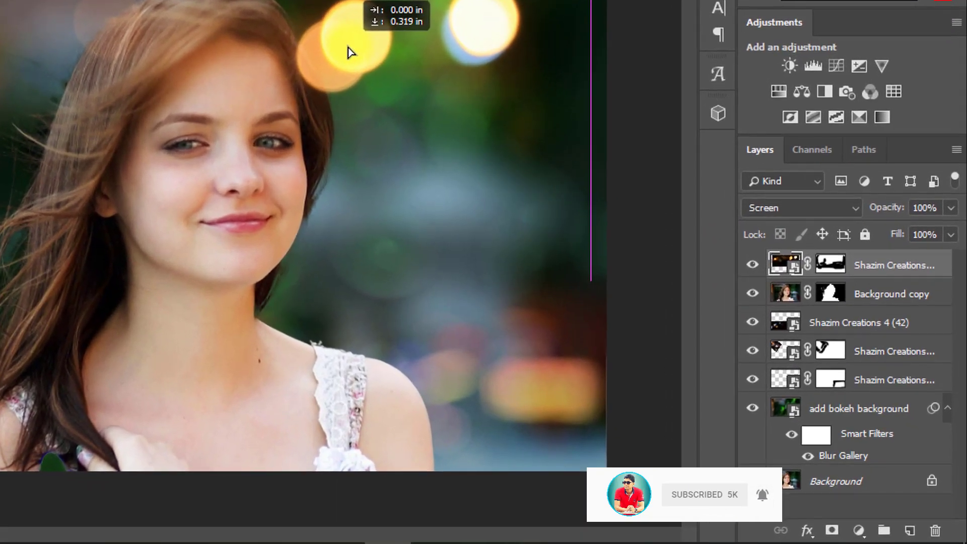
pyautogui.moveTo(351, 52); pyautogui.dragTo(350, 48)
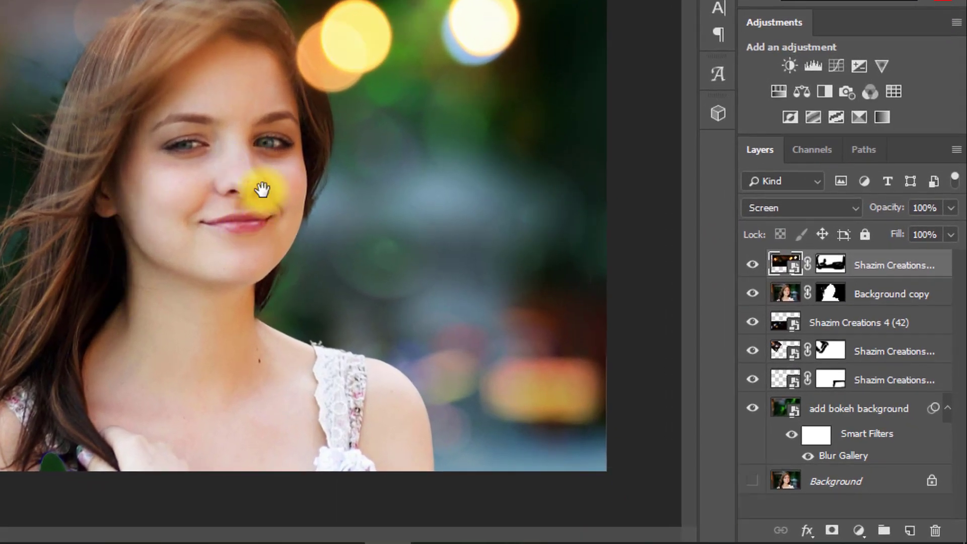
pyautogui.moveTo(233, 172)
pyautogui.mouseDown()
pyautogui.moveTo(190, 166)
pyautogui.moveTo(218, 161)
pyautogui.mouseUp()
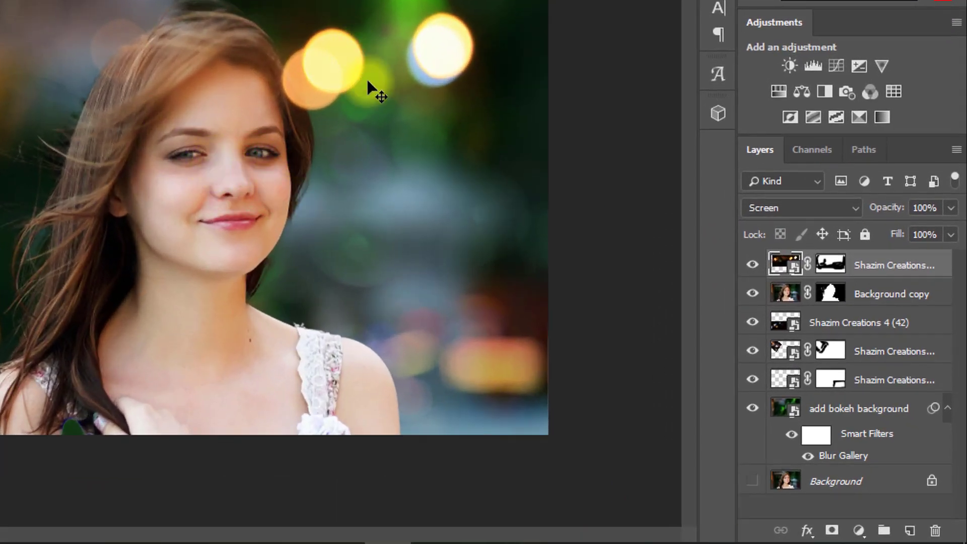
# Stamp all visible layers into Layer 1 and add a Color Lookup adjustment
pyautogui.hotkey('ctrl', 'alt', 'shift', 'e')
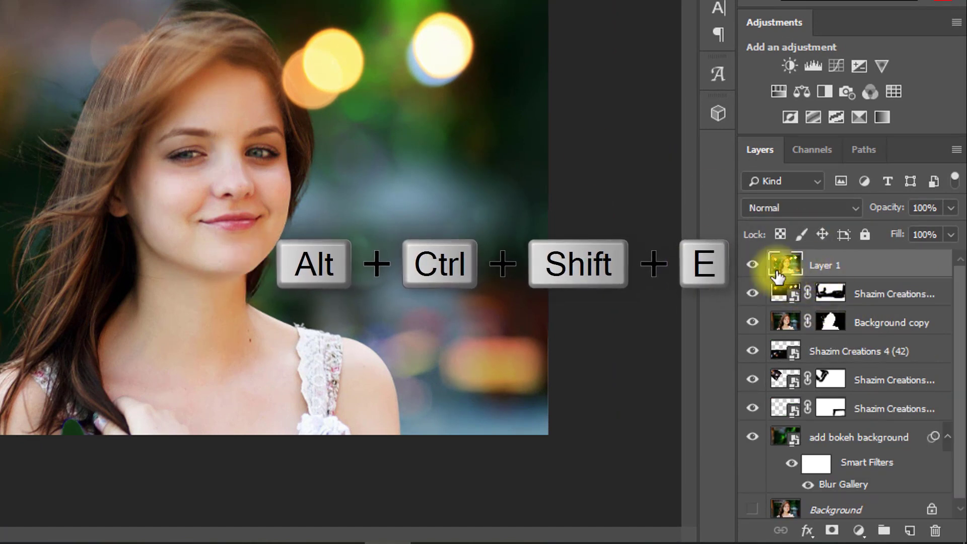
pyautogui.click(858, 531)
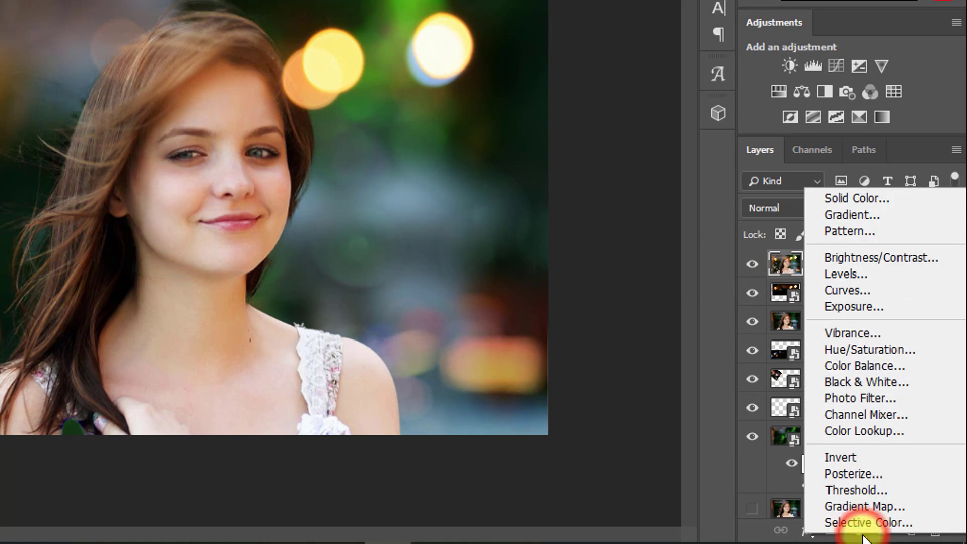
pyautogui.click(854, 433)
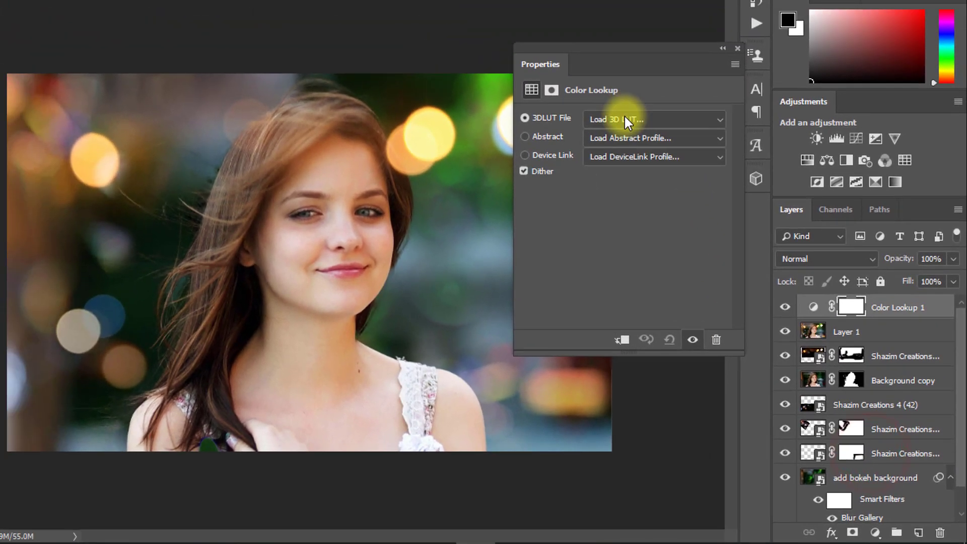
# Try the Grading 1 and VG-02 LUTs, settle on Vintage Spring, and set opacity to 68%
pyautogui.moveTo(615, 55); pyautogui.dragTo(680, 44)
pyautogui.click(677, 110)
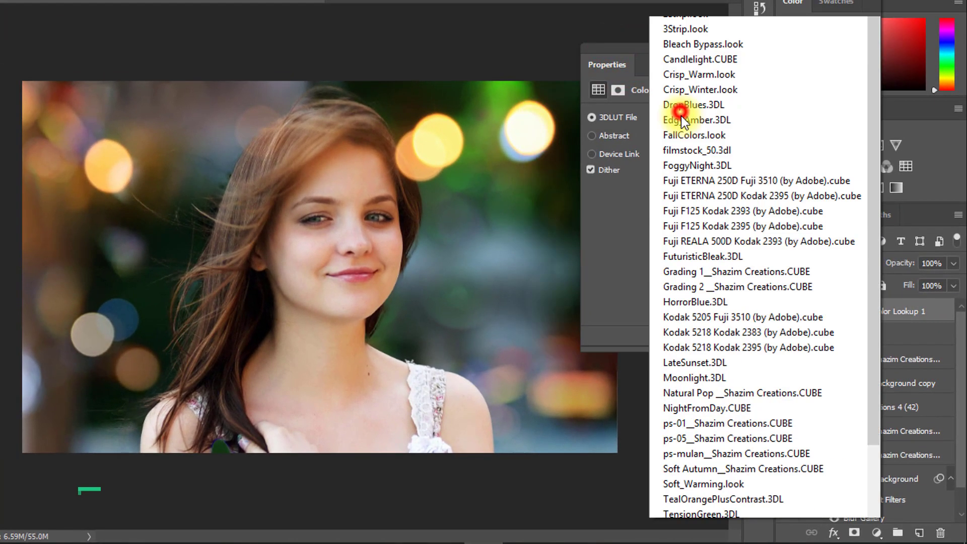
pyautogui.scroll(-1, 690, 227)
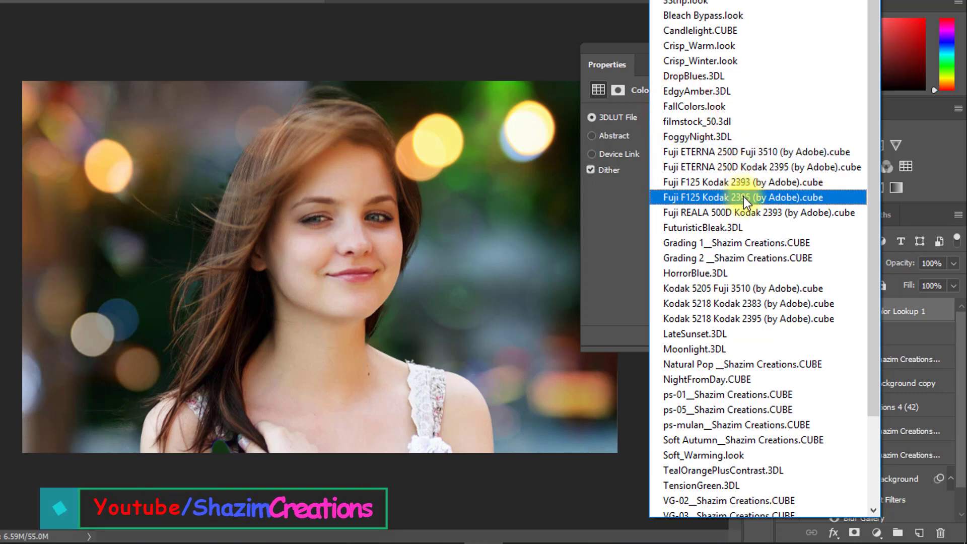
pyautogui.click(741, 242)
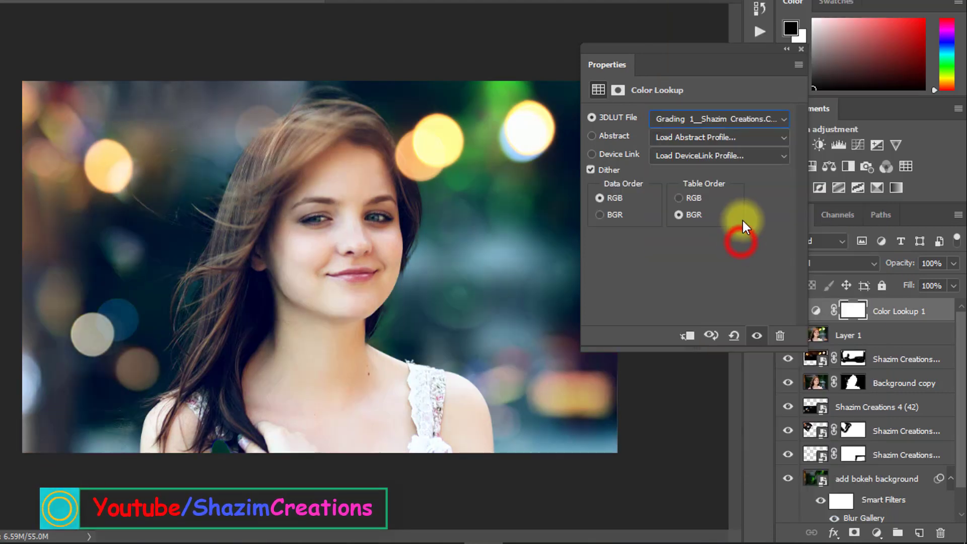
pyautogui.click(711, 119)
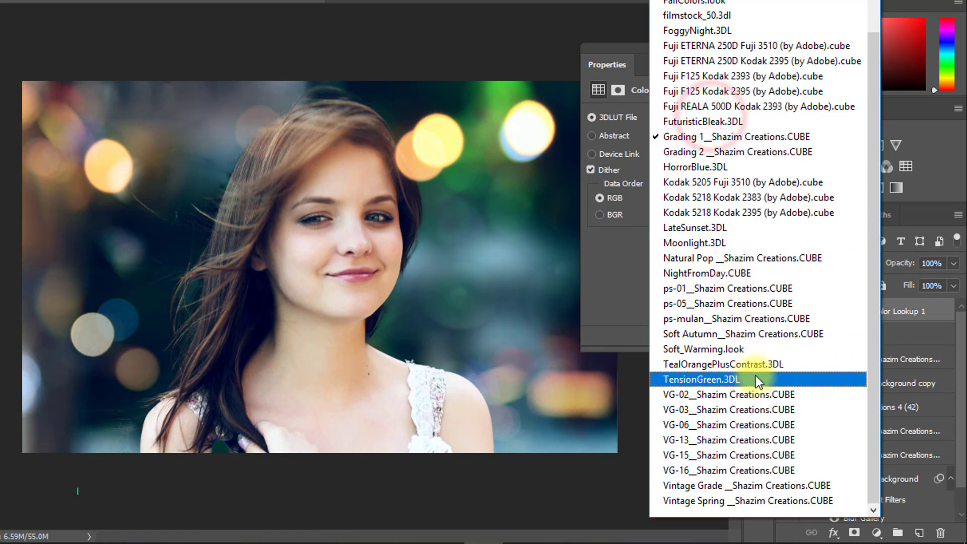
pyautogui.click(744, 392)
pyautogui.scroll(-4, 720, 112)
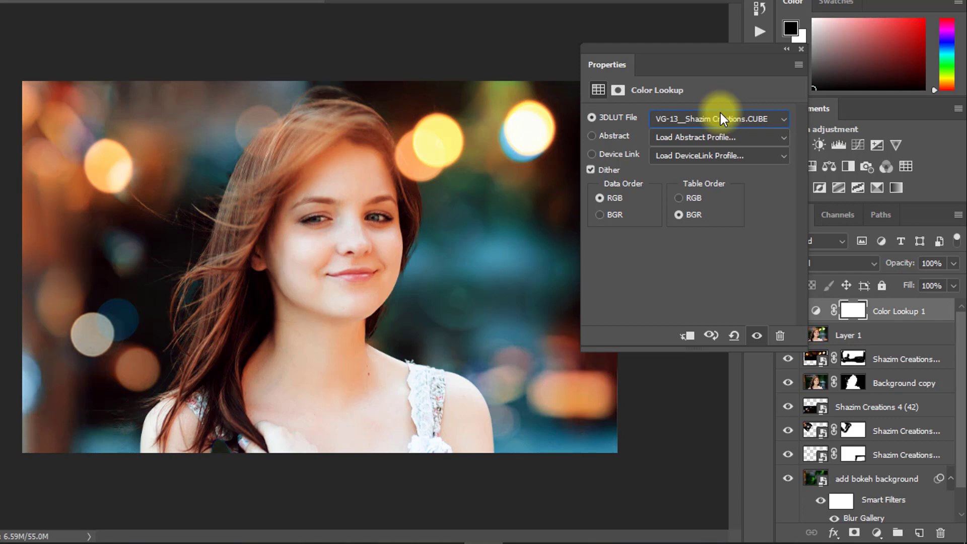
pyautogui.press('Down')
pyautogui.press('Down')
pyautogui.press('Down')
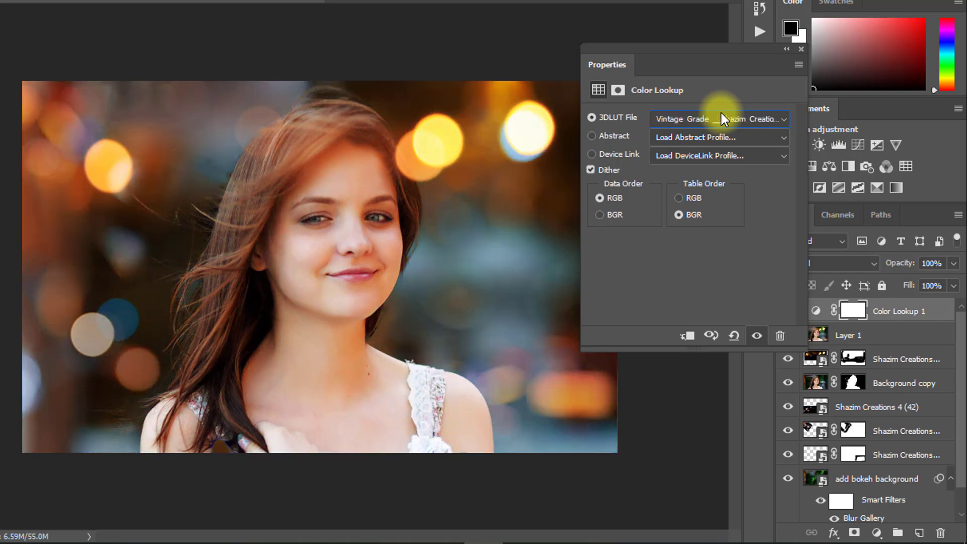
pyautogui.press('Down')
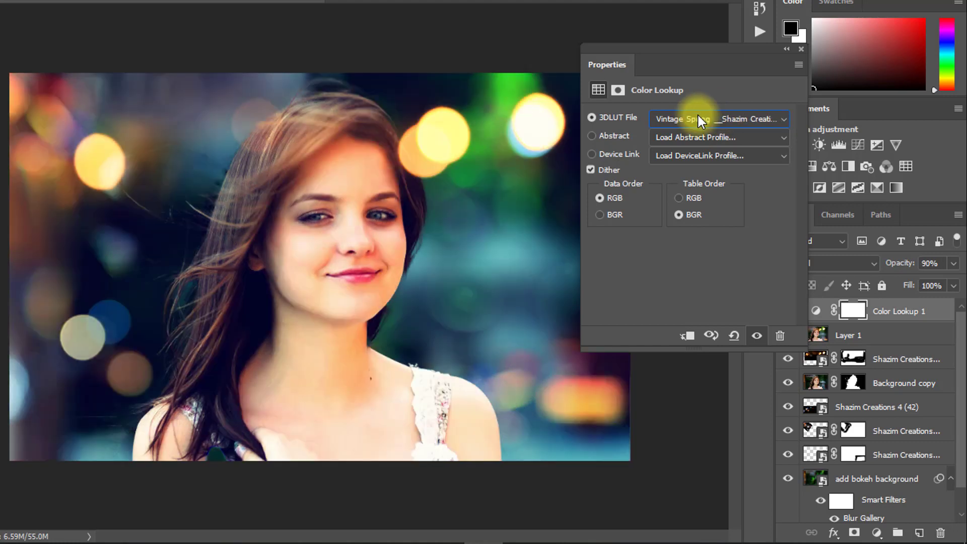
pyautogui.click(801, 49)
pyautogui.moveTo(890, 264); pyautogui.dragTo(913, 270)
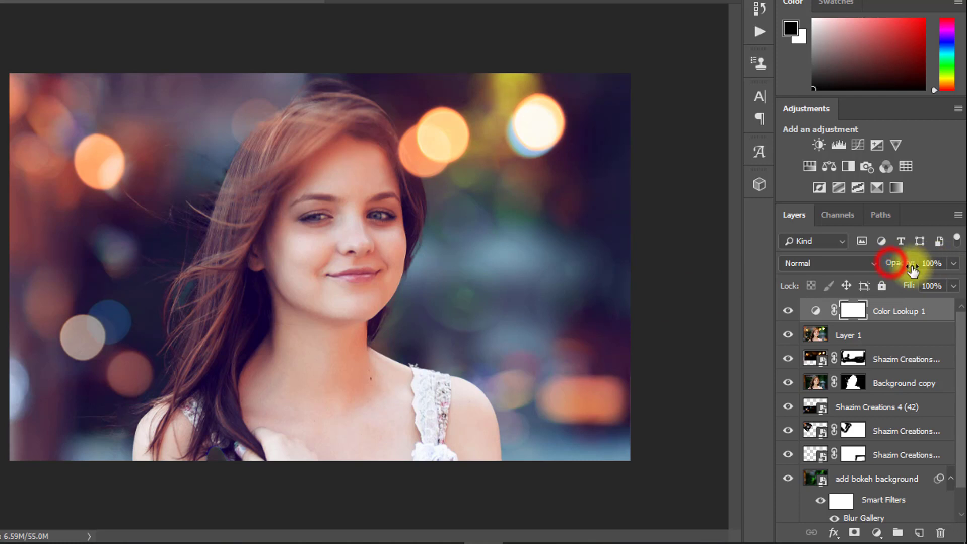
# Set Color Lookup 1 to 100% opacity and toggle the Background layer for a before/after view
pyautogui.click(395, 217)
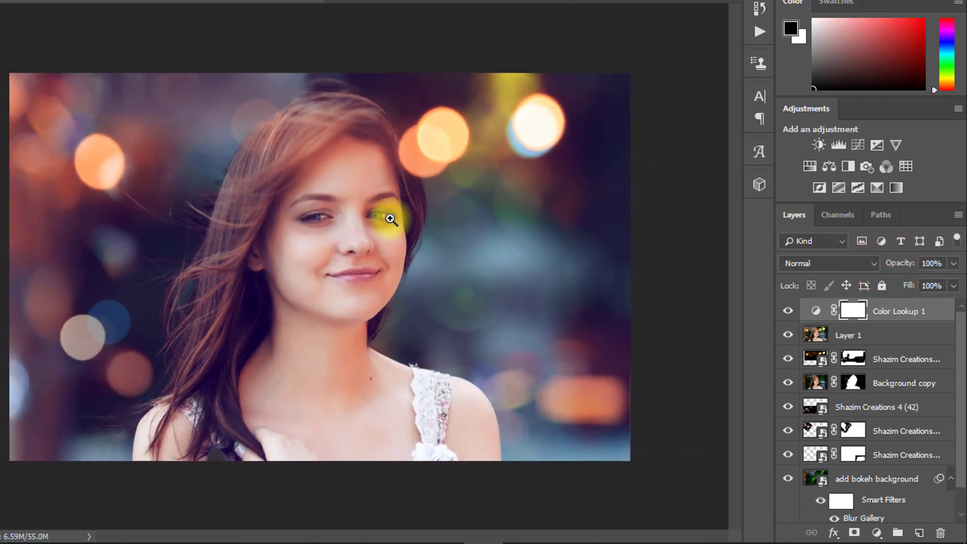
pyautogui.scroll(-1, 849, 395)
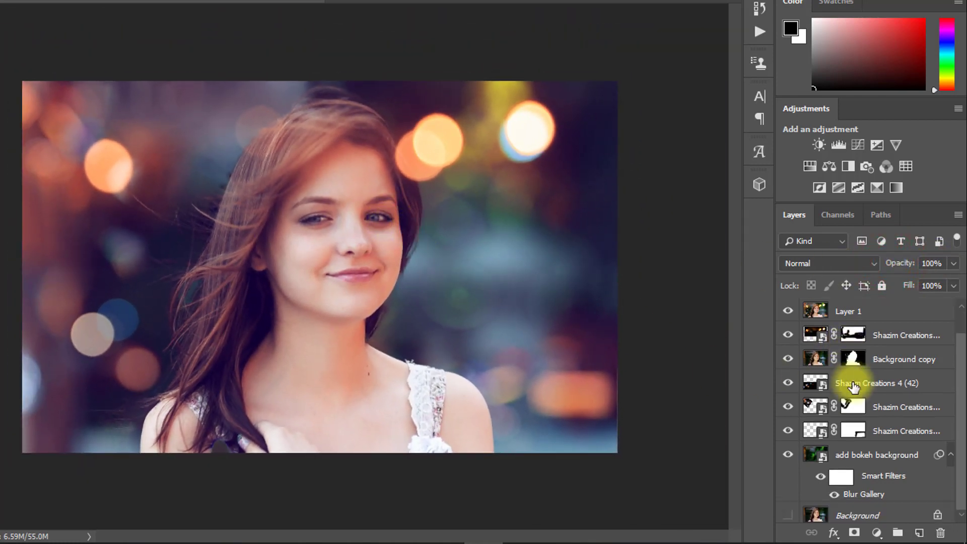
pyautogui.keyDown('alt'); pyautogui.click(789, 514); pyautogui.keyUp('alt')
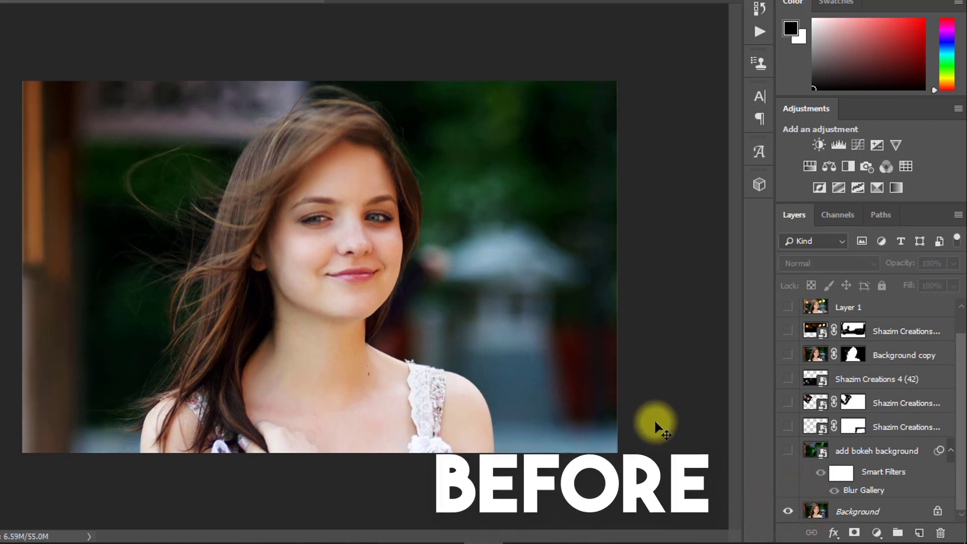
pyautogui.keyDown('alt'); pyautogui.click(788, 513); pyautogui.keyUp('alt')
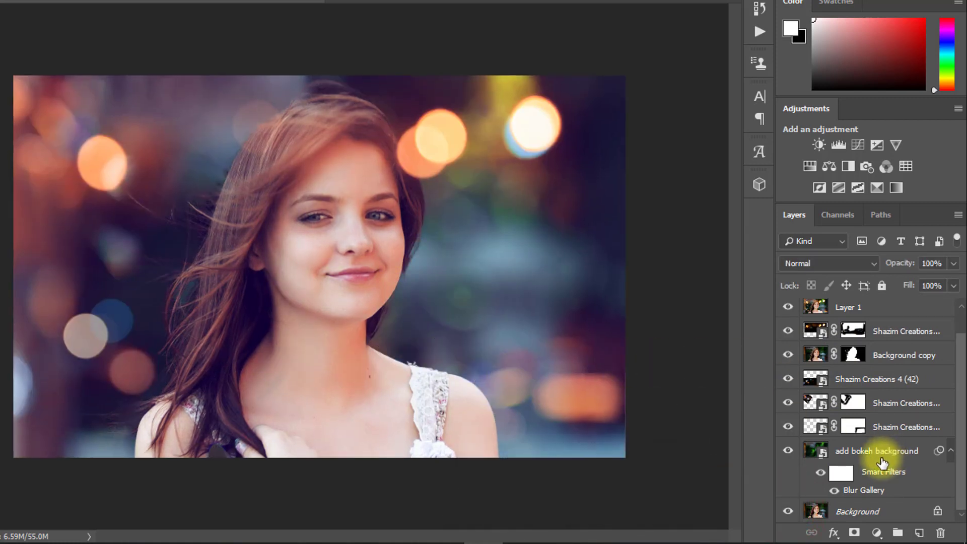
pyautogui.click(789, 512)
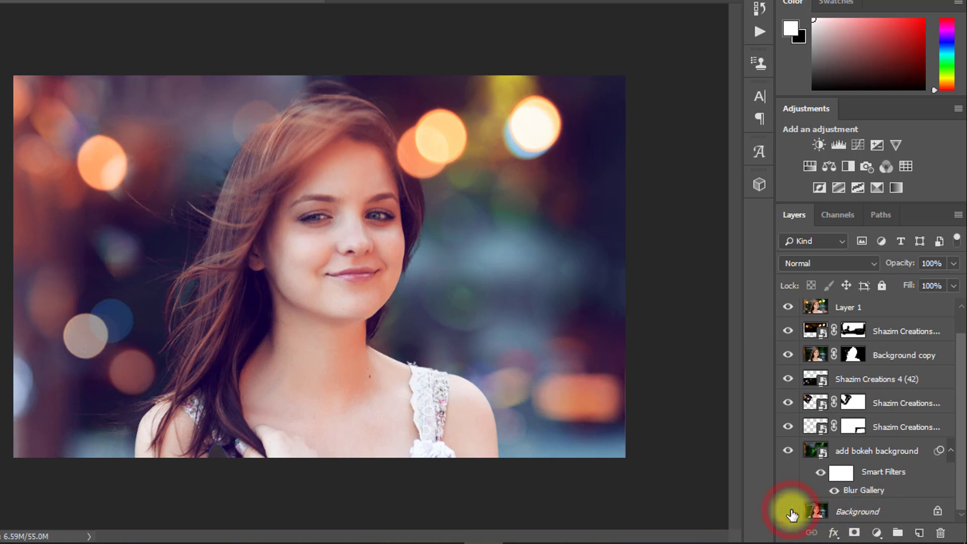
pyautogui.keyDown('alt'); pyautogui.click(790, 512); pyautogui.keyUp('alt')
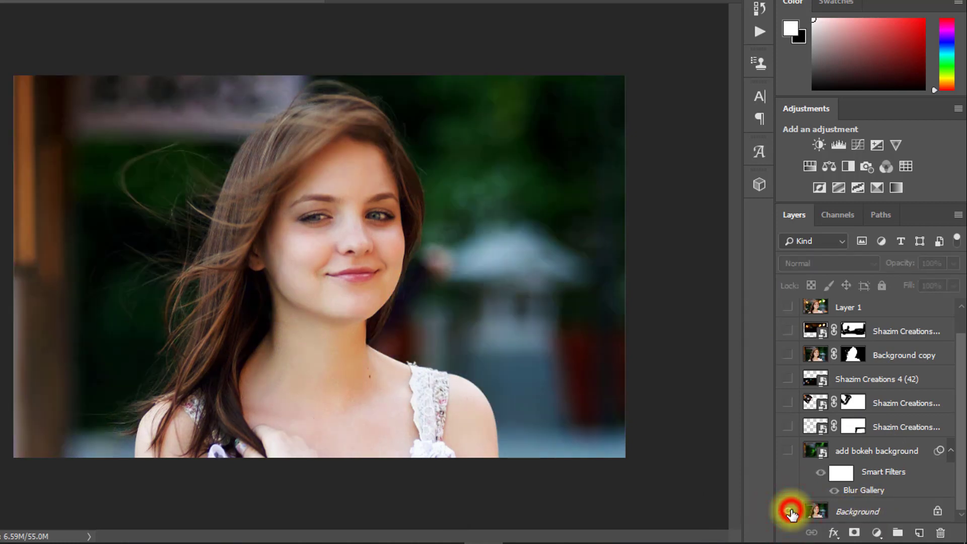
pyautogui.keyDown('alt'); pyautogui.click(789, 511); pyautogui.keyUp('alt')
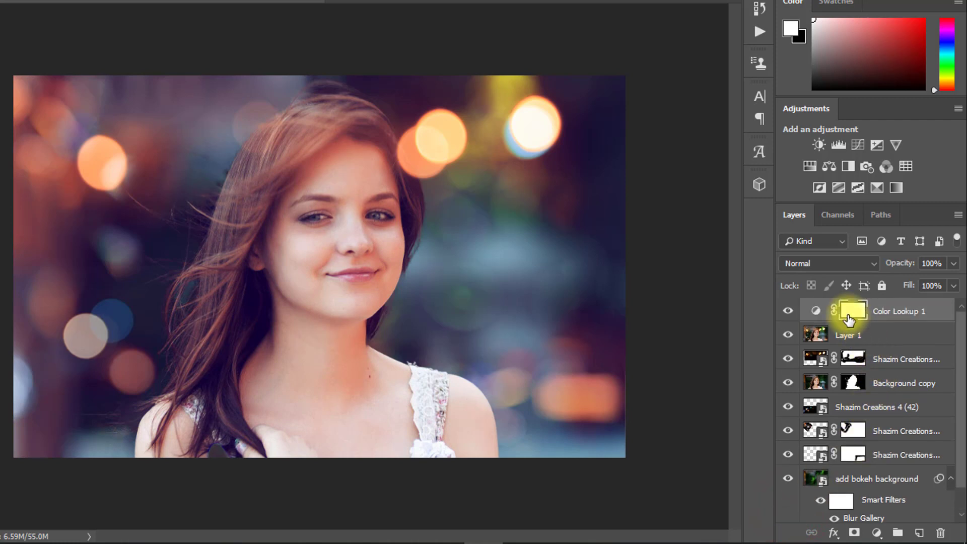
pyautogui.click(815, 311)
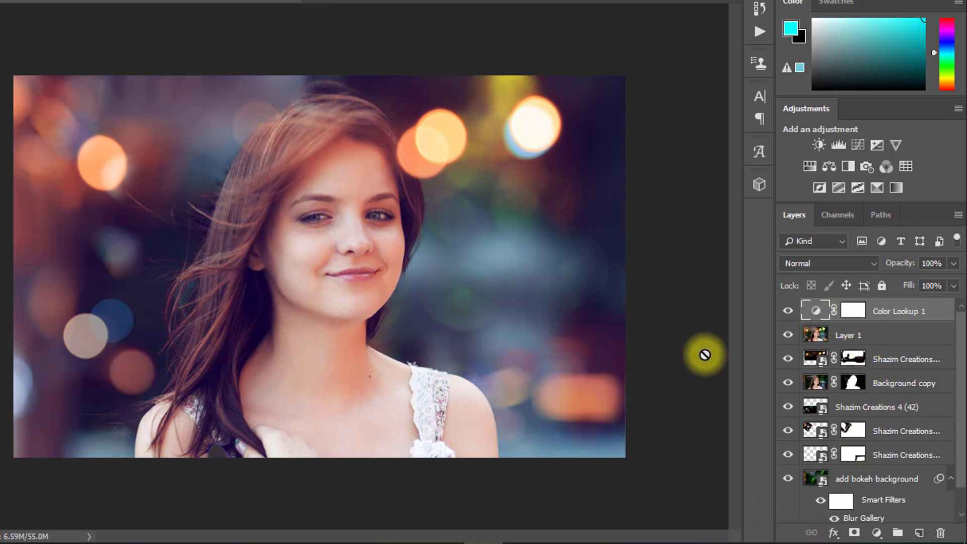